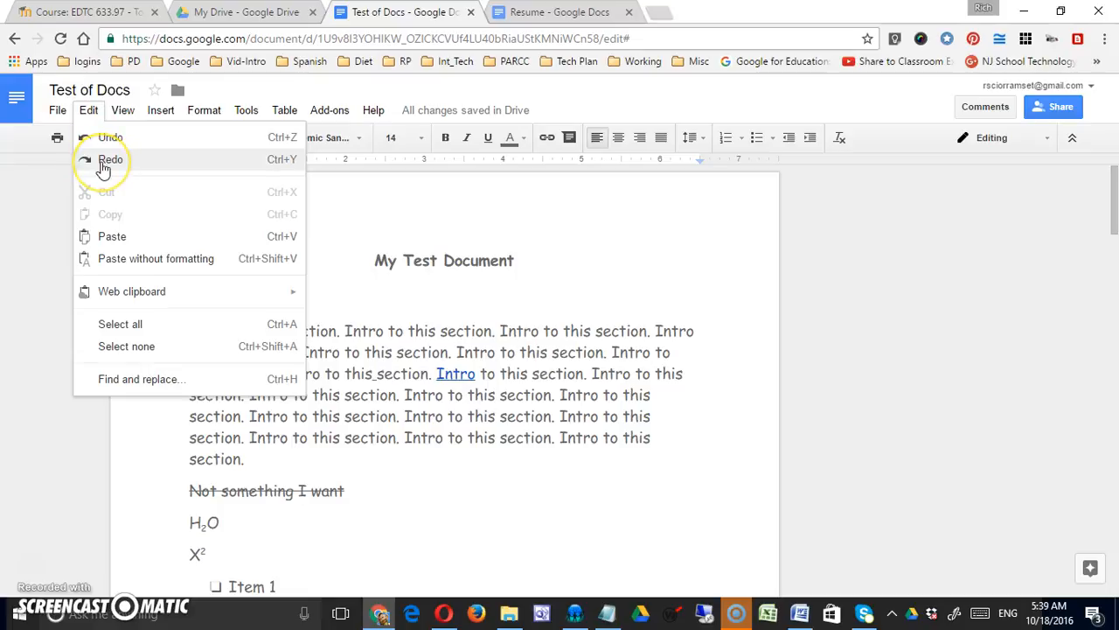
click(45, 182)
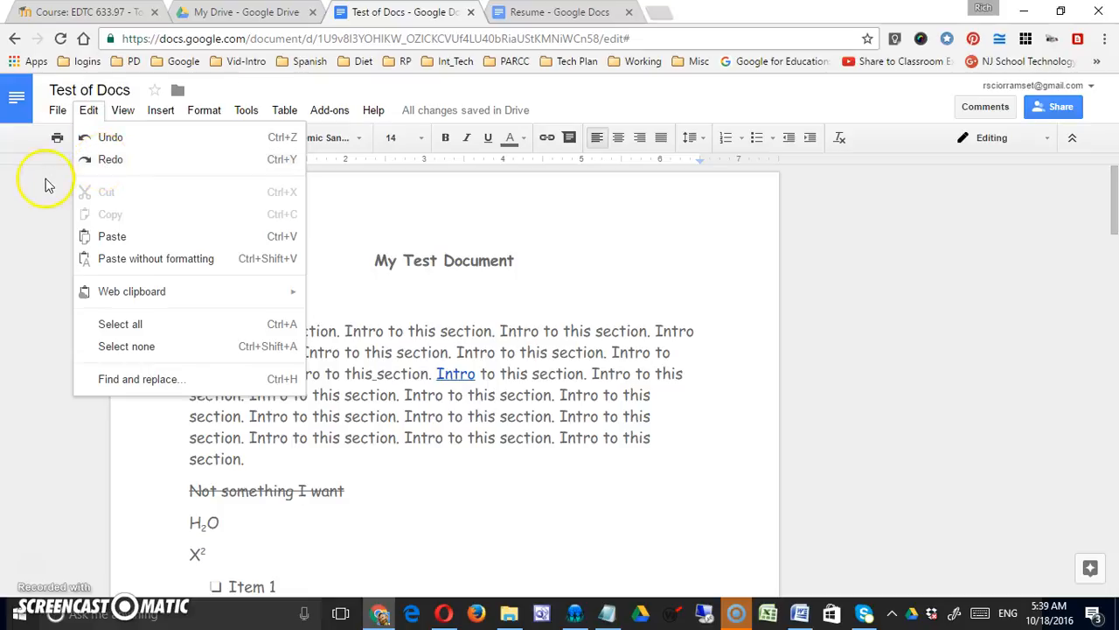
click(89, 110)
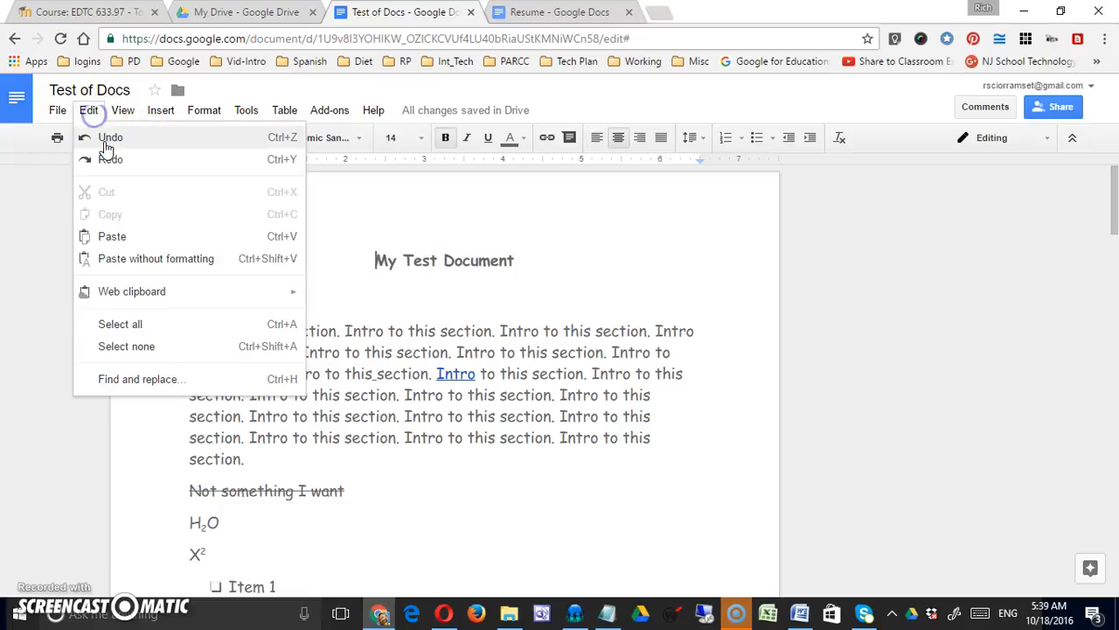
click(111, 165)
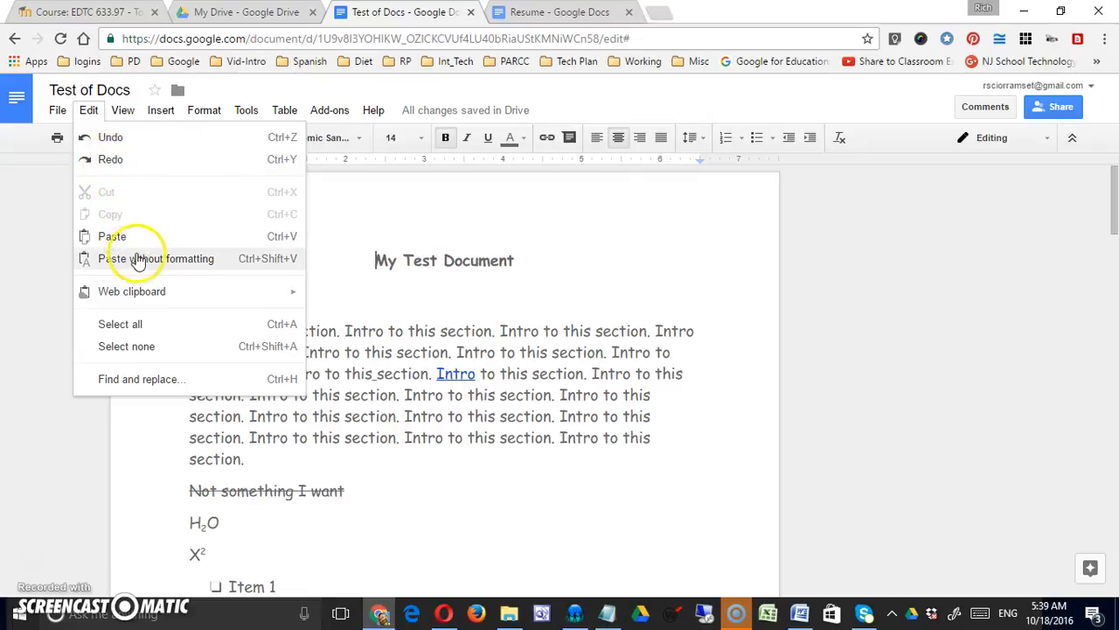
click(339, 375)
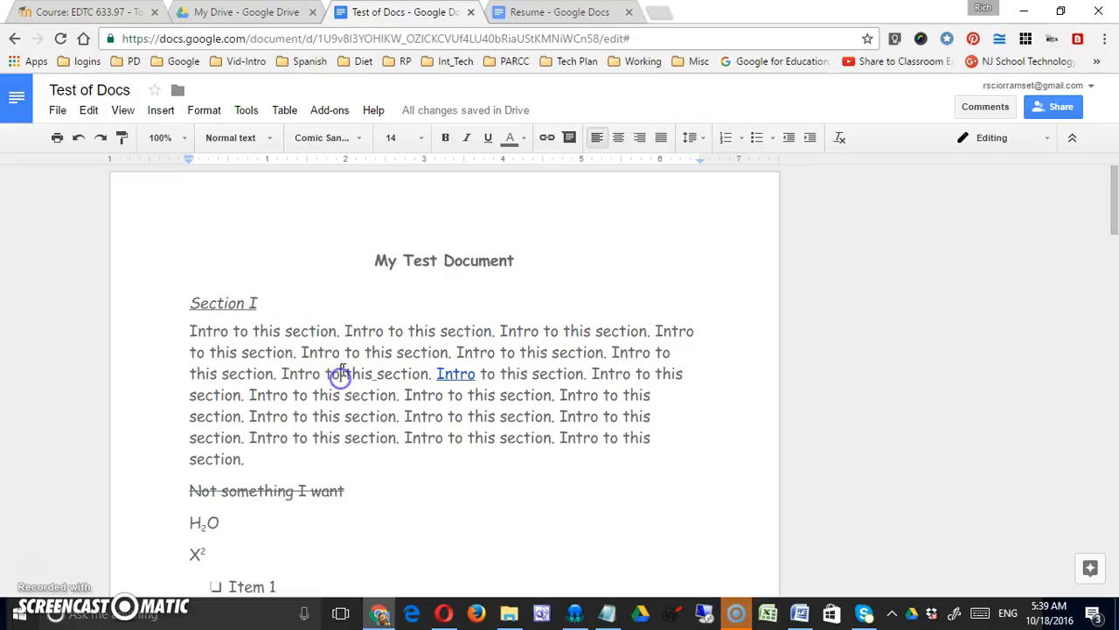
Cut the second "Intro to this section." sentence from the Section I paragraph and paste it on a new line below X².
drag(347, 330, 495, 329)
click(88, 111)
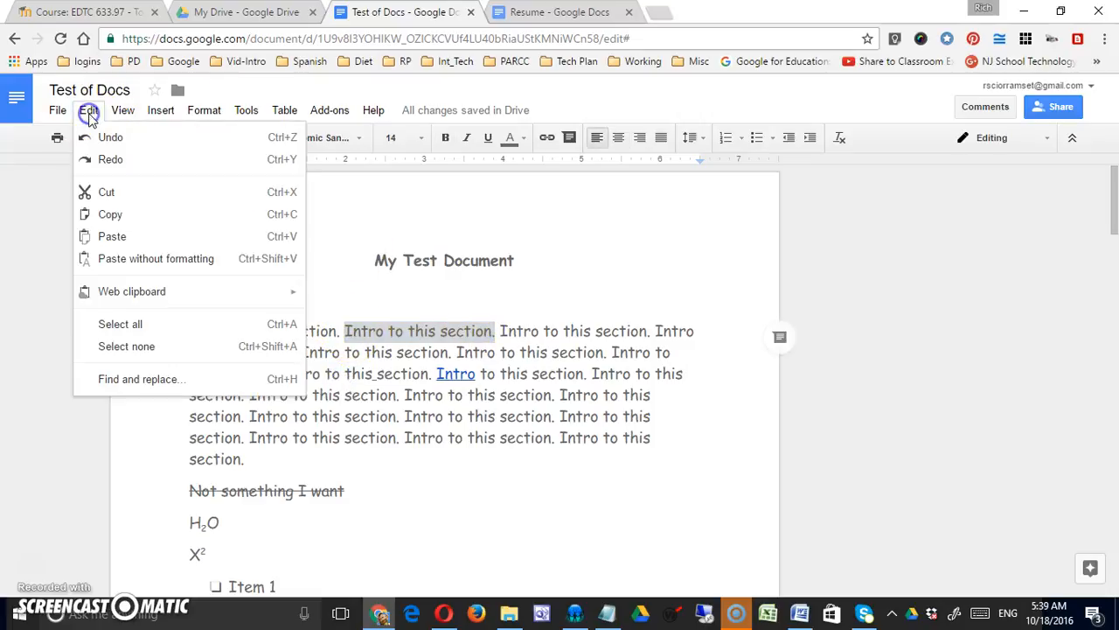
click(131, 196)
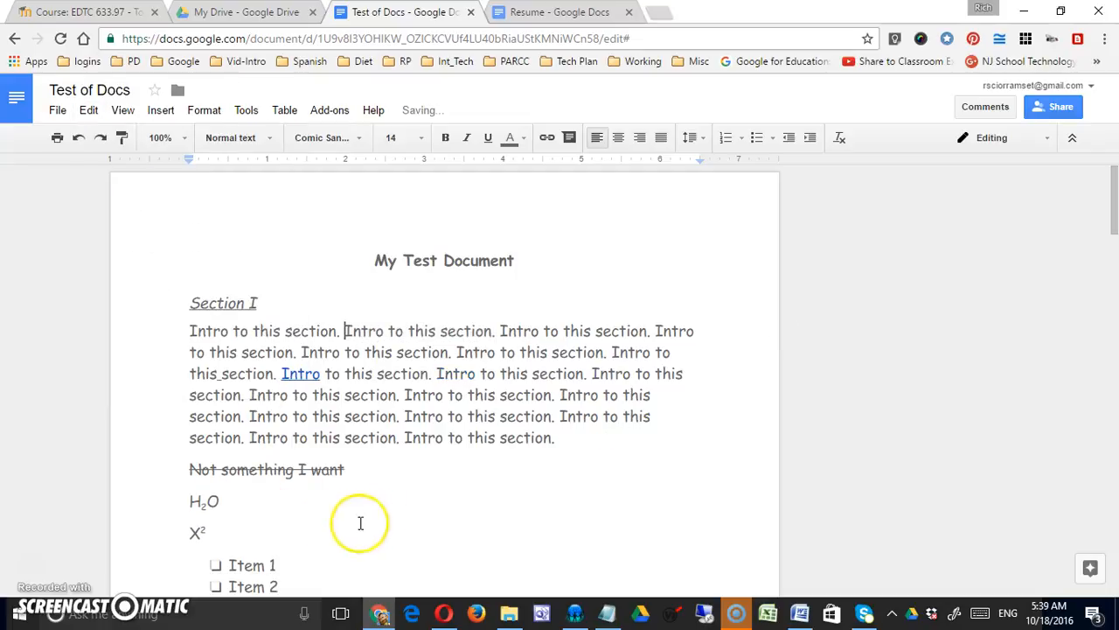
click(285, 533)
key(Return)
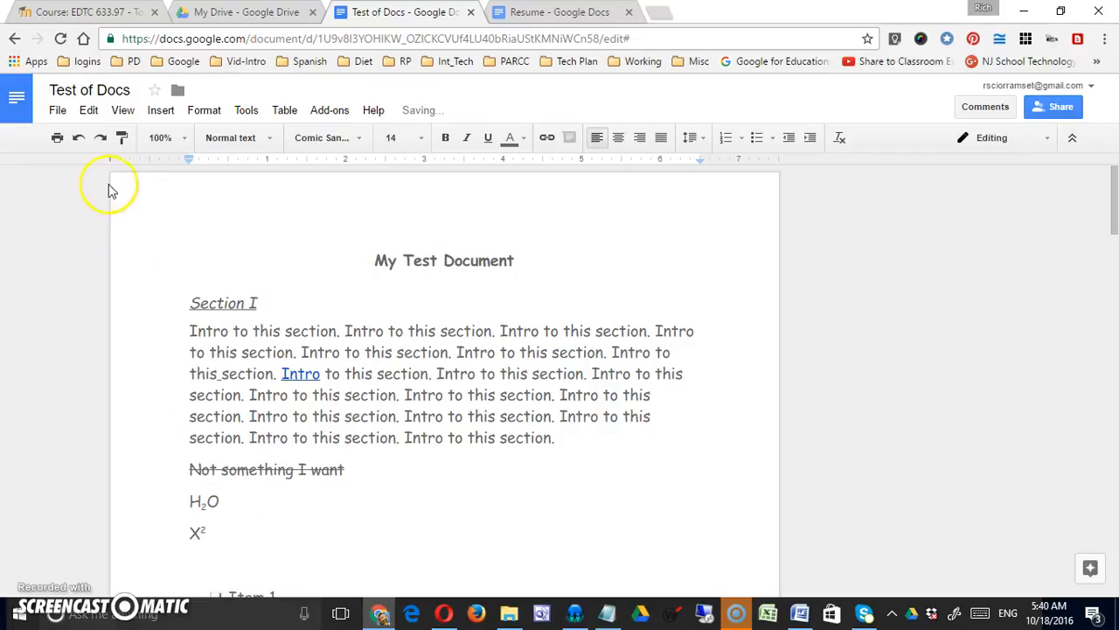
click(90, 111)
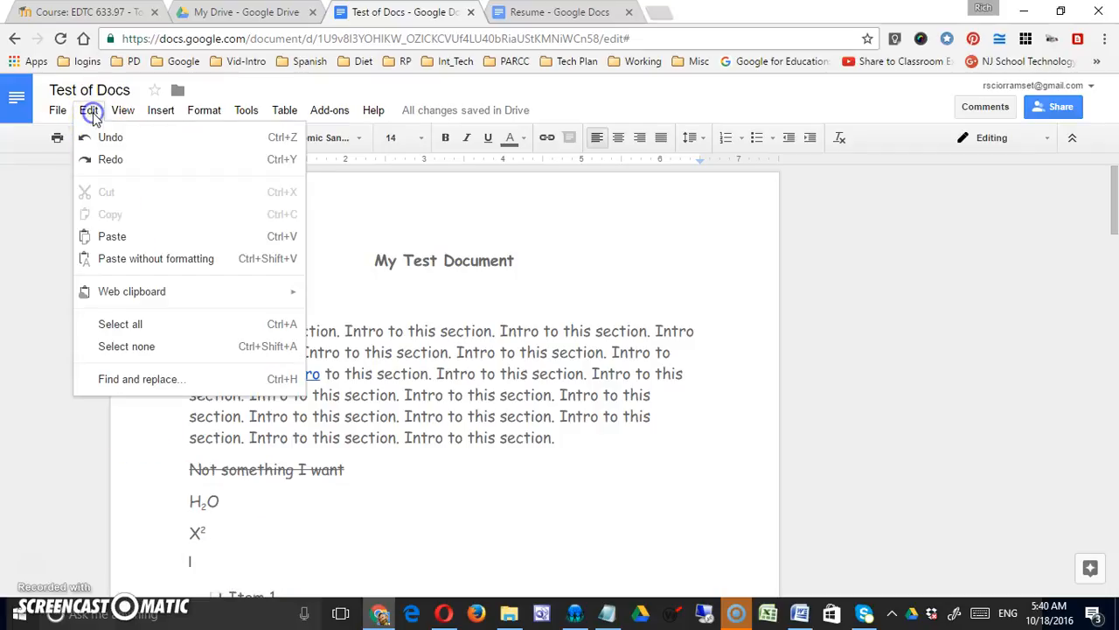
click(115, 238)
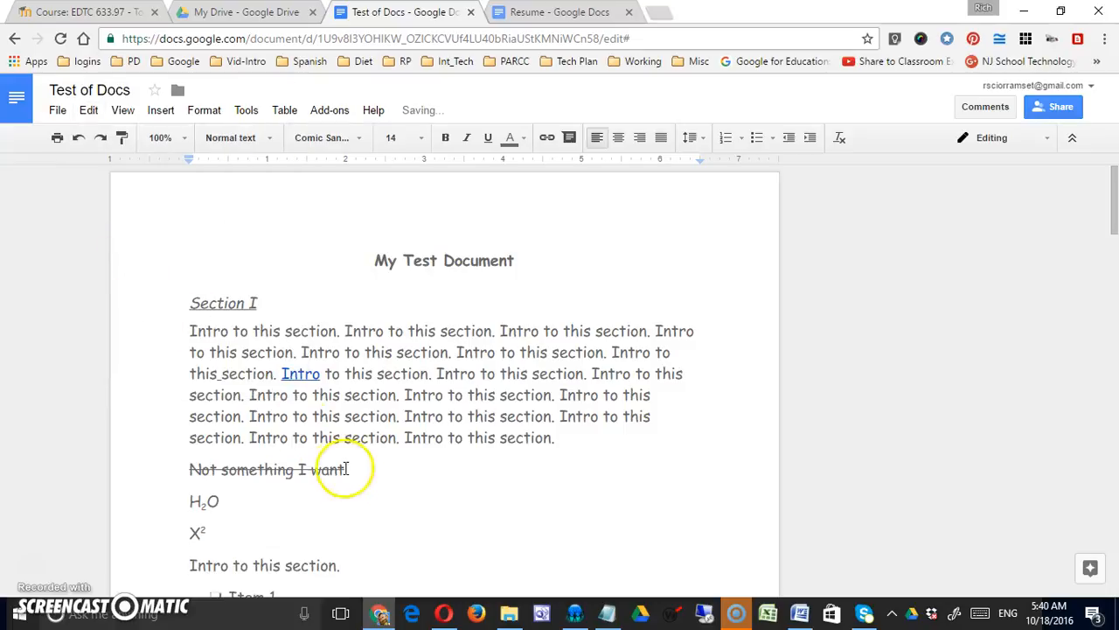
click(91, 112)
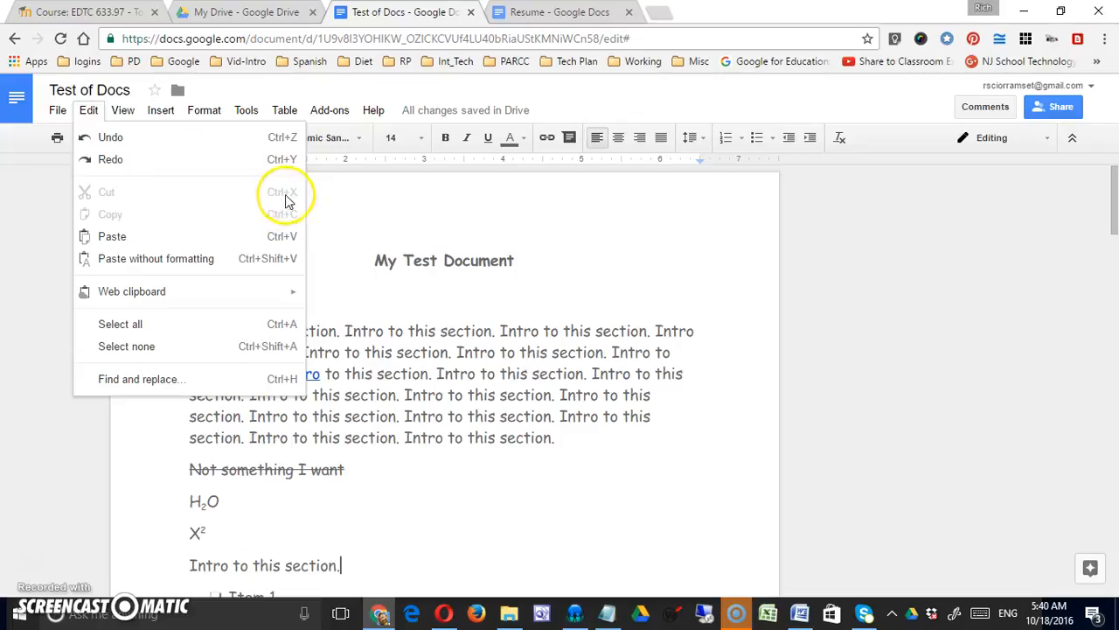
click(294, 242)
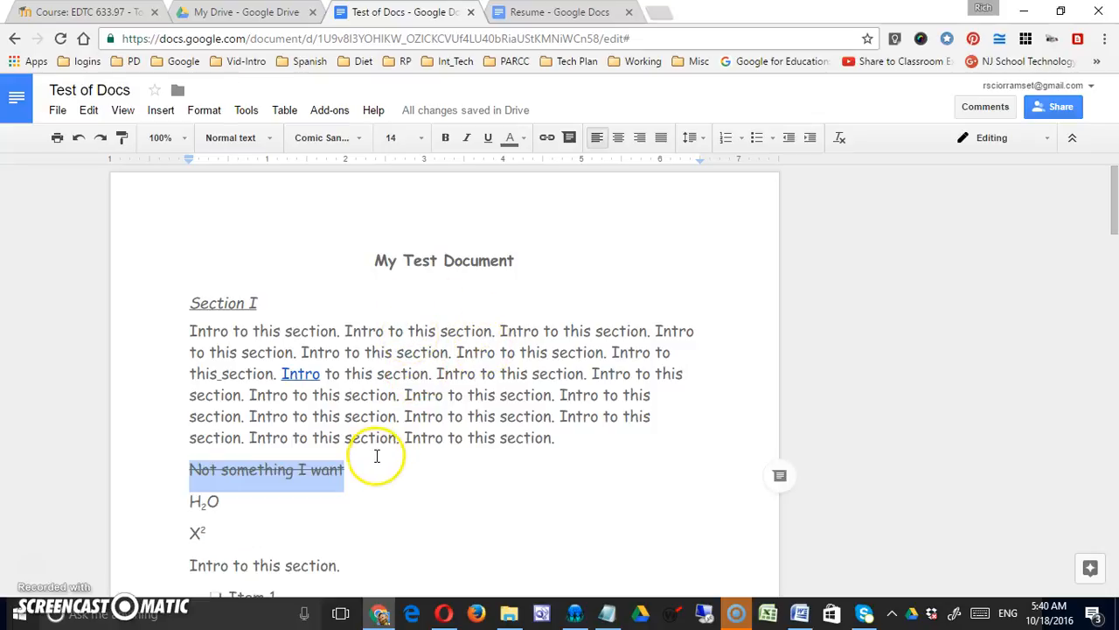
scroll(385, 420, down, 3)
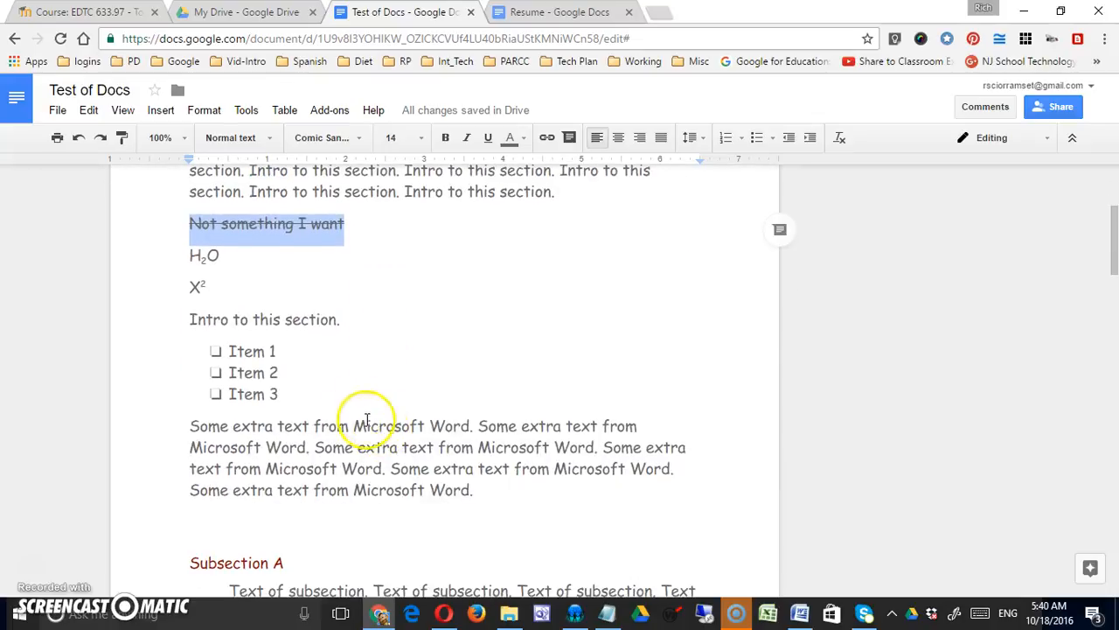
click(345, 321)
scroll(408, 370, up, 3)
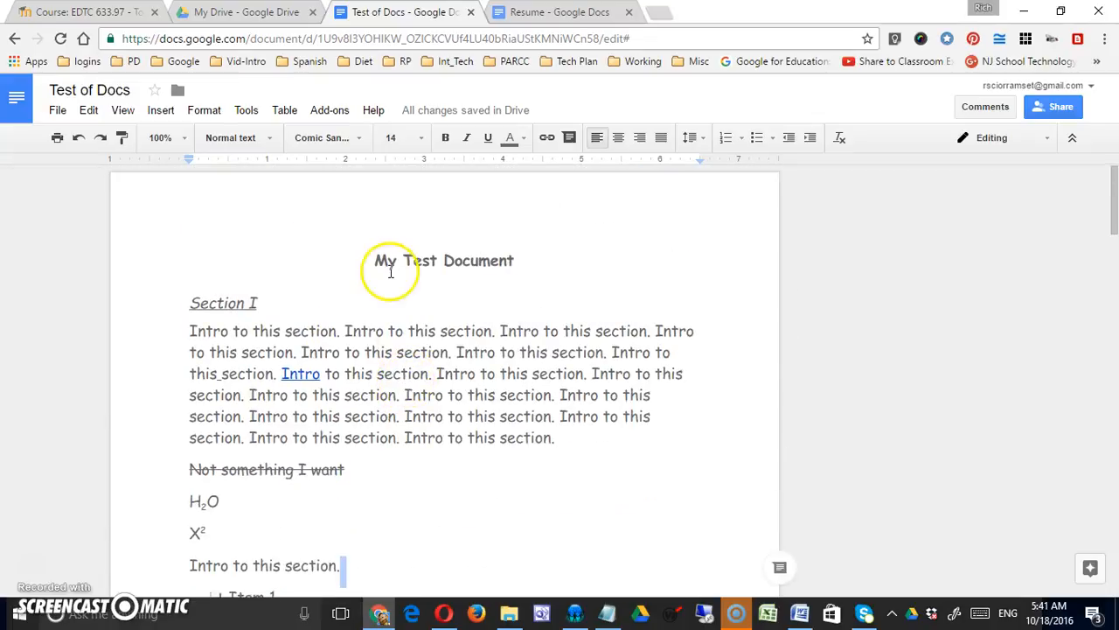
Copy the title "My Test Document" and paste it on a new line directly below the Section I paragraph.
drag(372, 260, 525, 260)
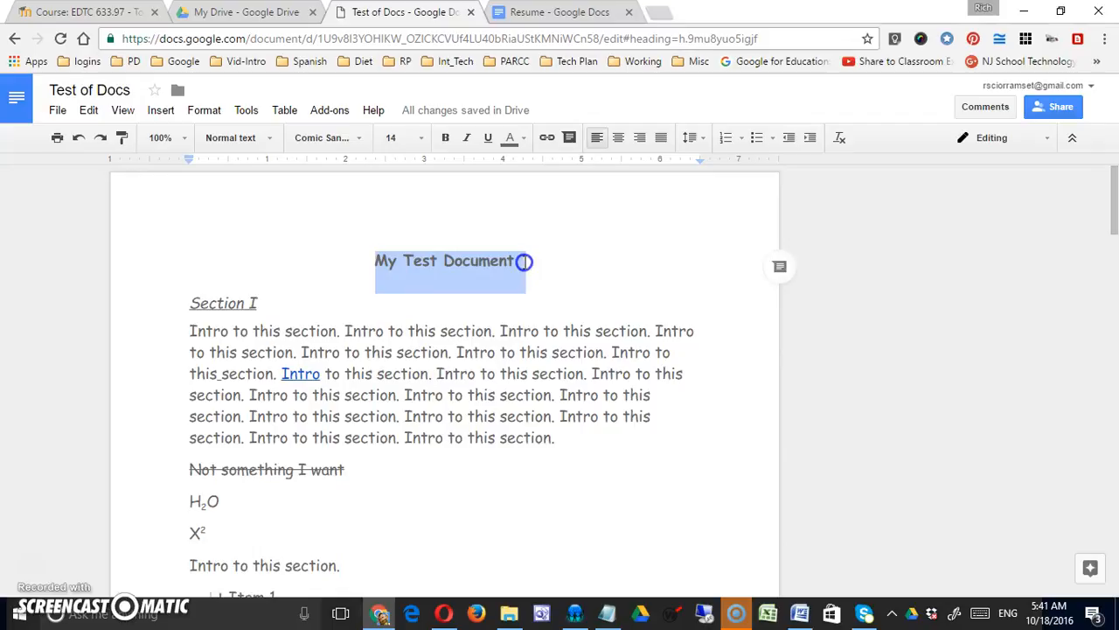
click(88, 111)
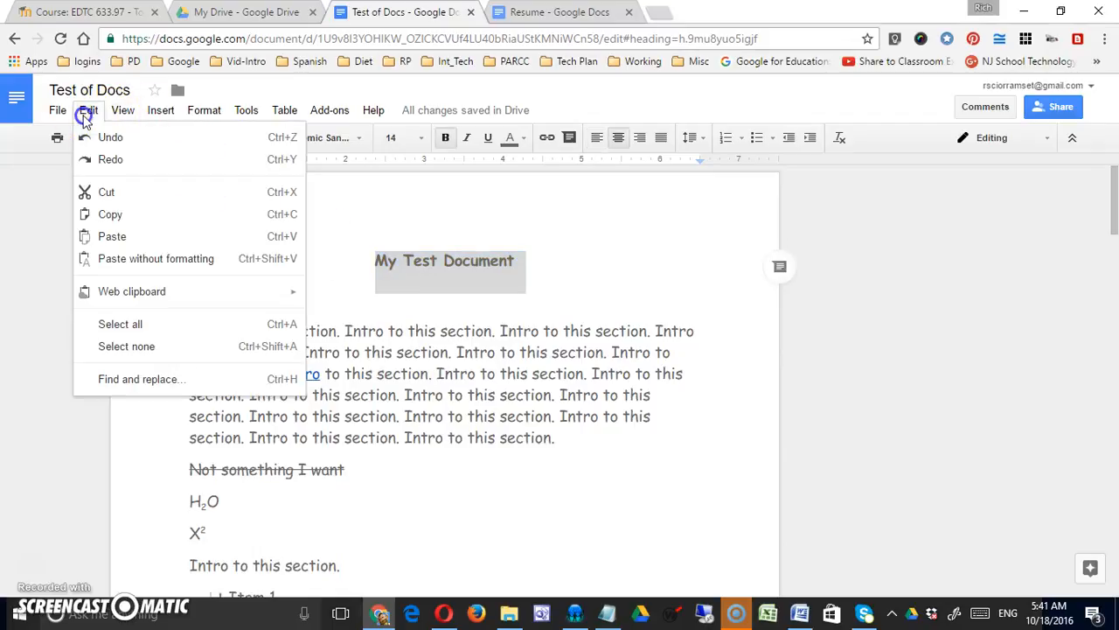
click(92, 214)
click(577, 441)
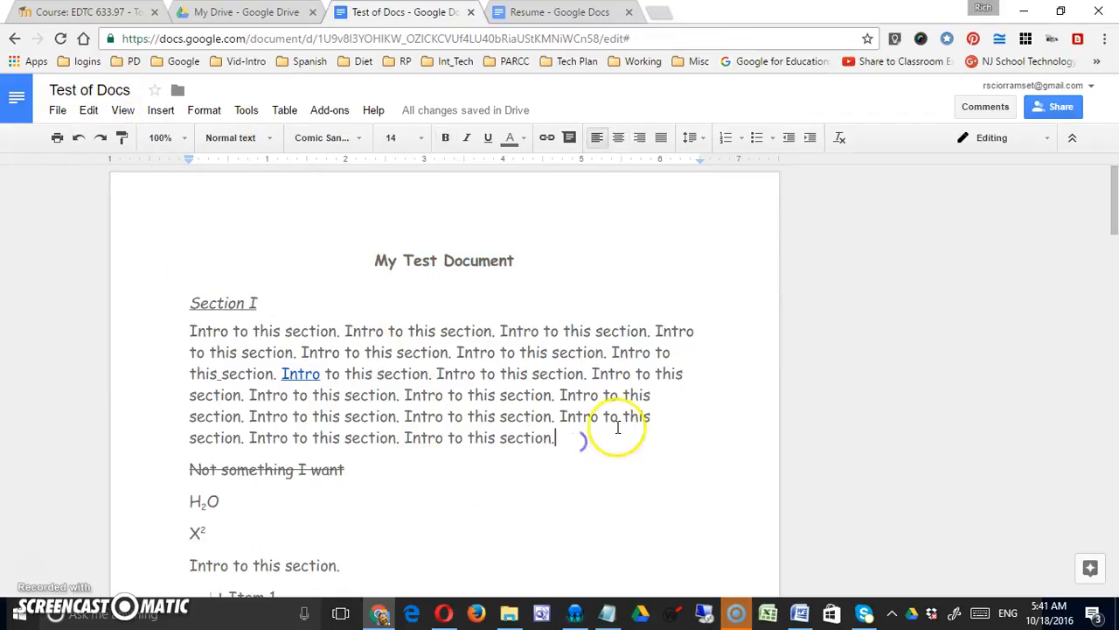
key(Return)
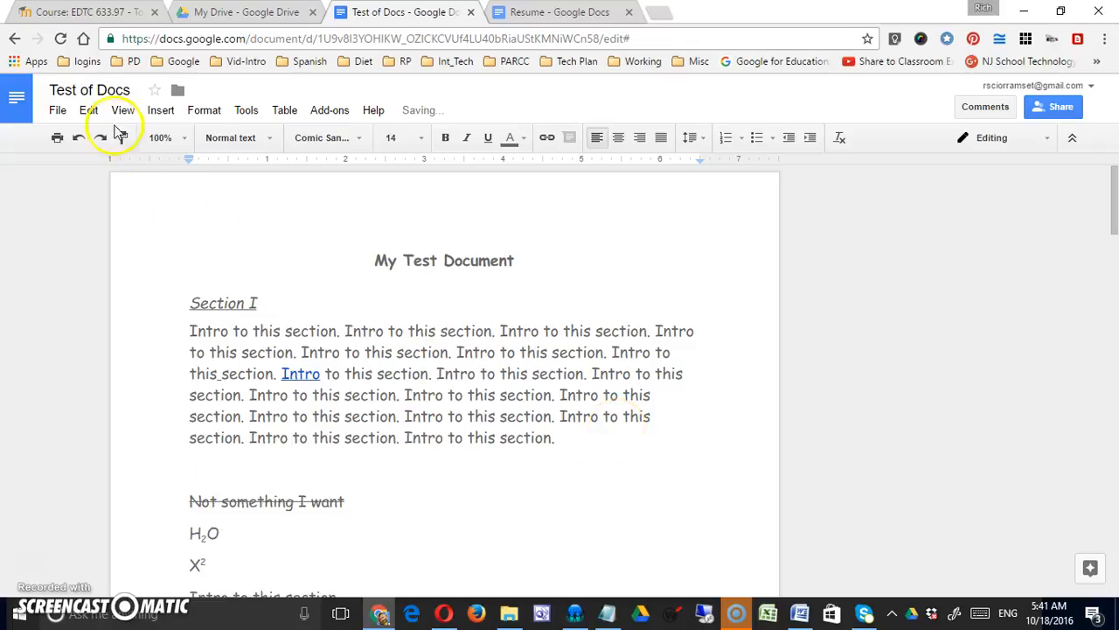
click(89, 110)
click(112, 236)
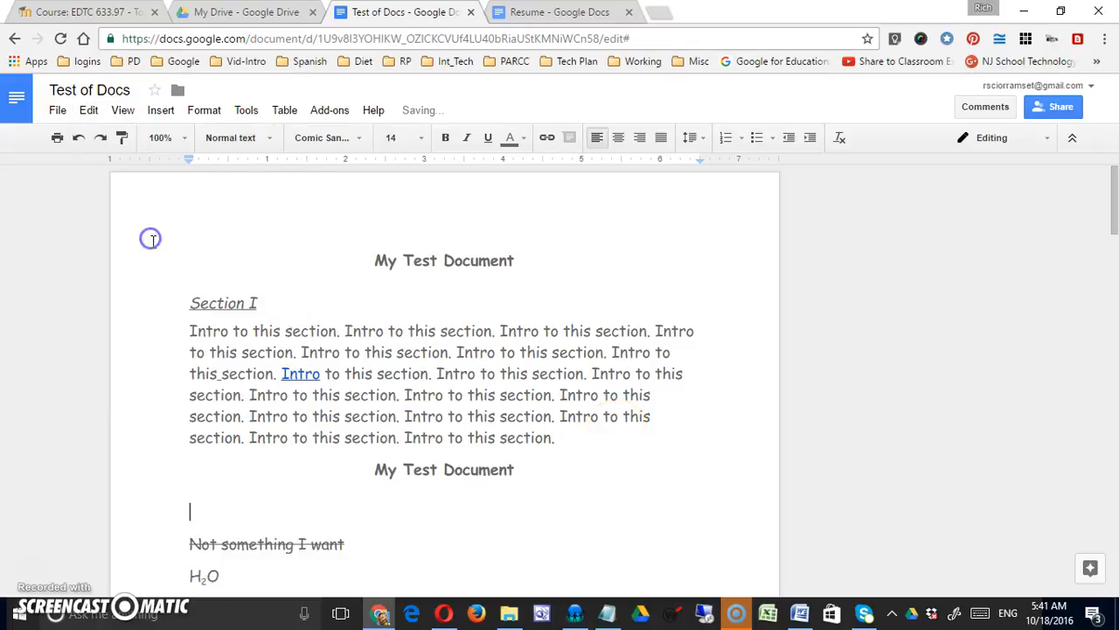
click(90, 110)
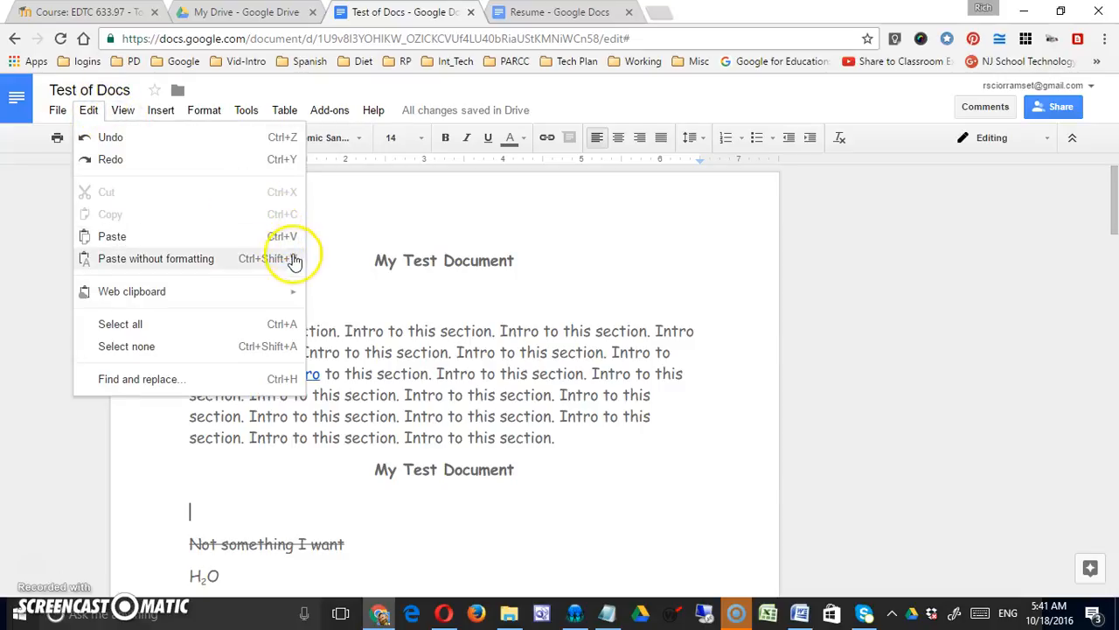
click(531, 433)
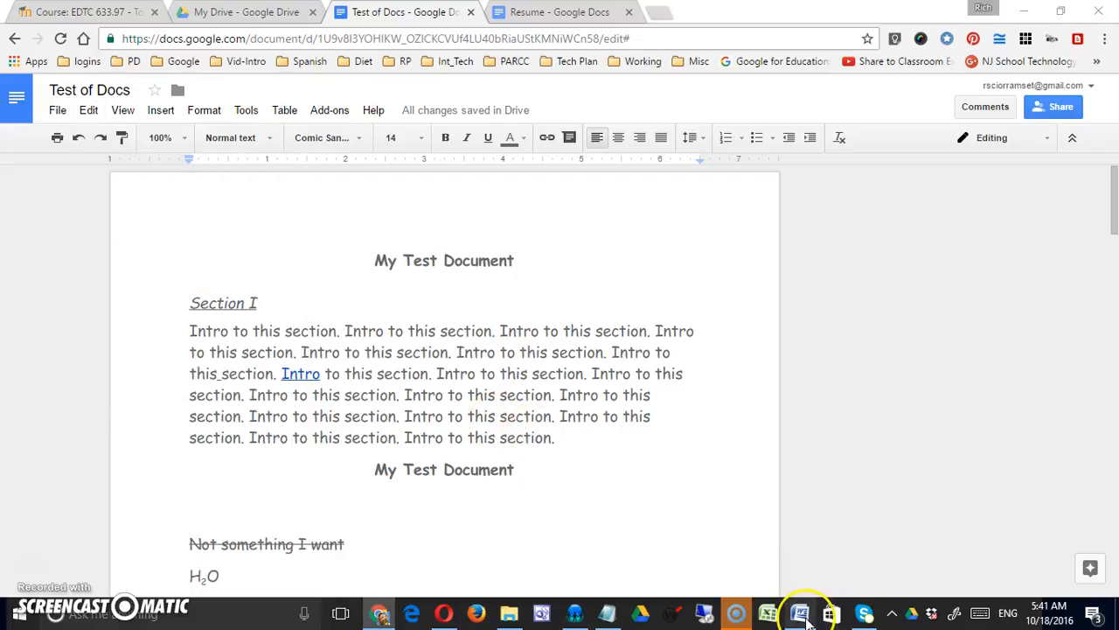
Switch to Microsoft Word and copy the entire red italic paragraph "Some extra text from Microsoft Word.".
click(799, 612)
click(527, 404)
drag(170, 305, 393, 512)
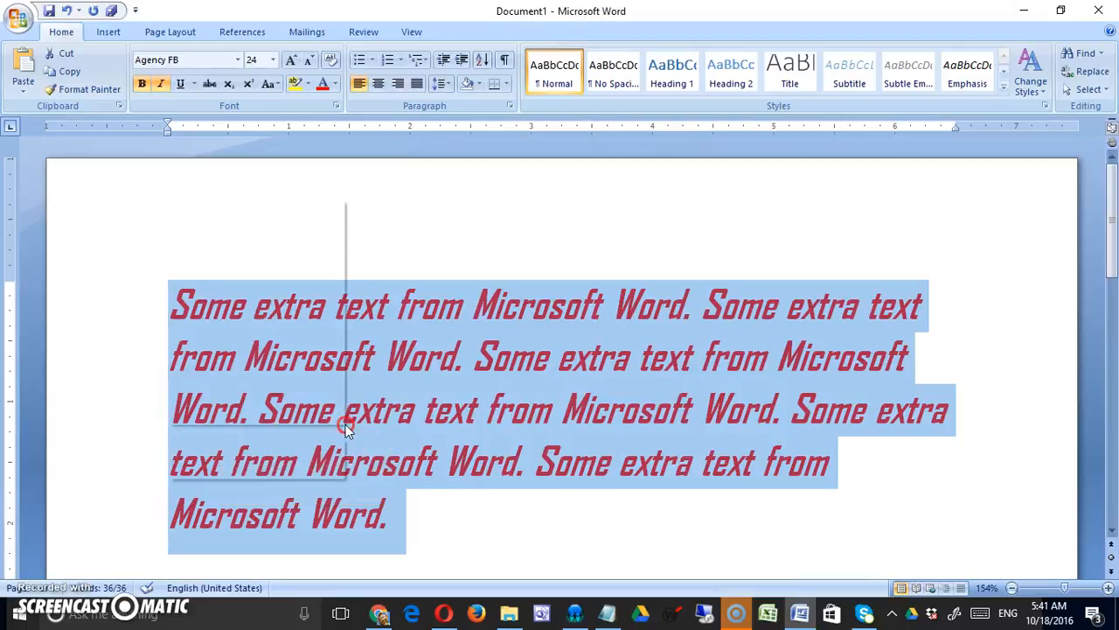
right_click(345, 425)
click(270, 227)
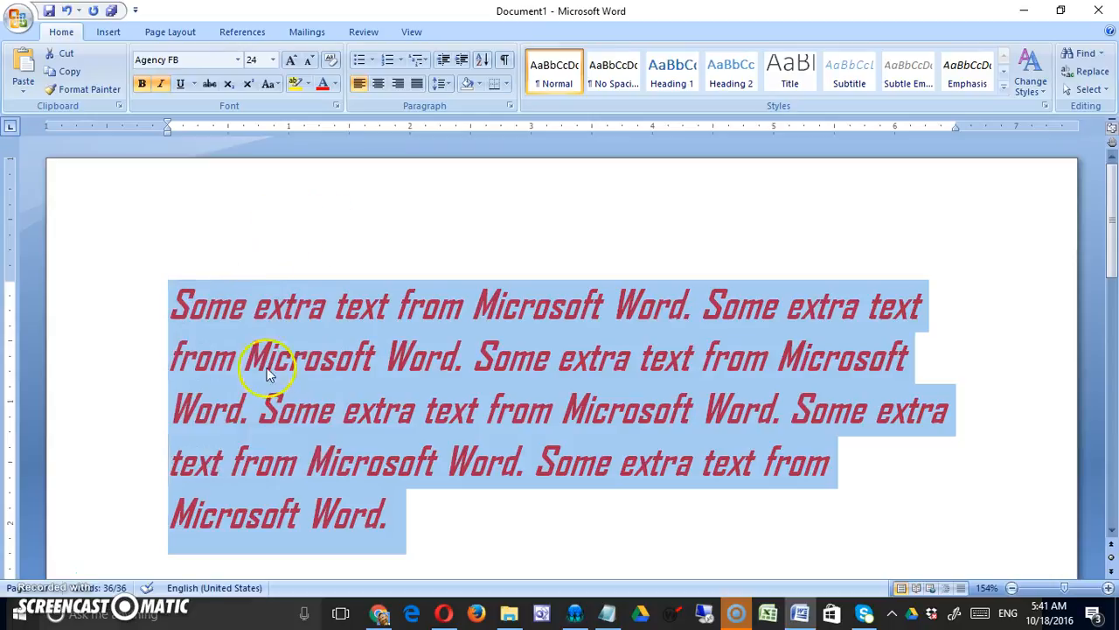
Switch back to Google Docs and paste the Word paragraph without formatting on the empty line below the second "My Test Document" title.
key(alt+Tab)
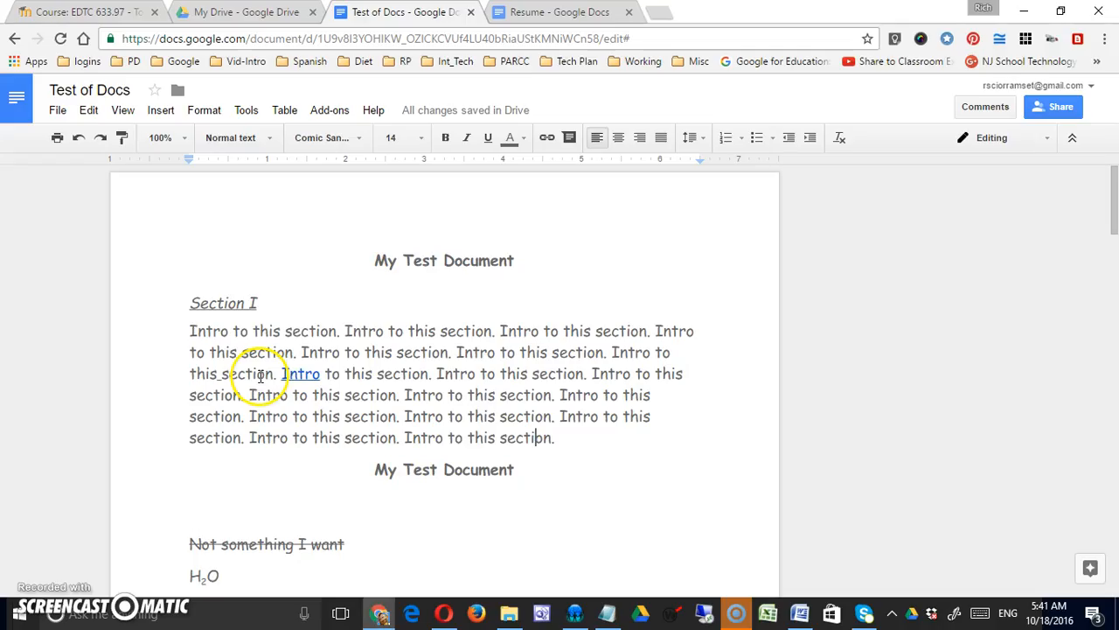
click(210, 513)
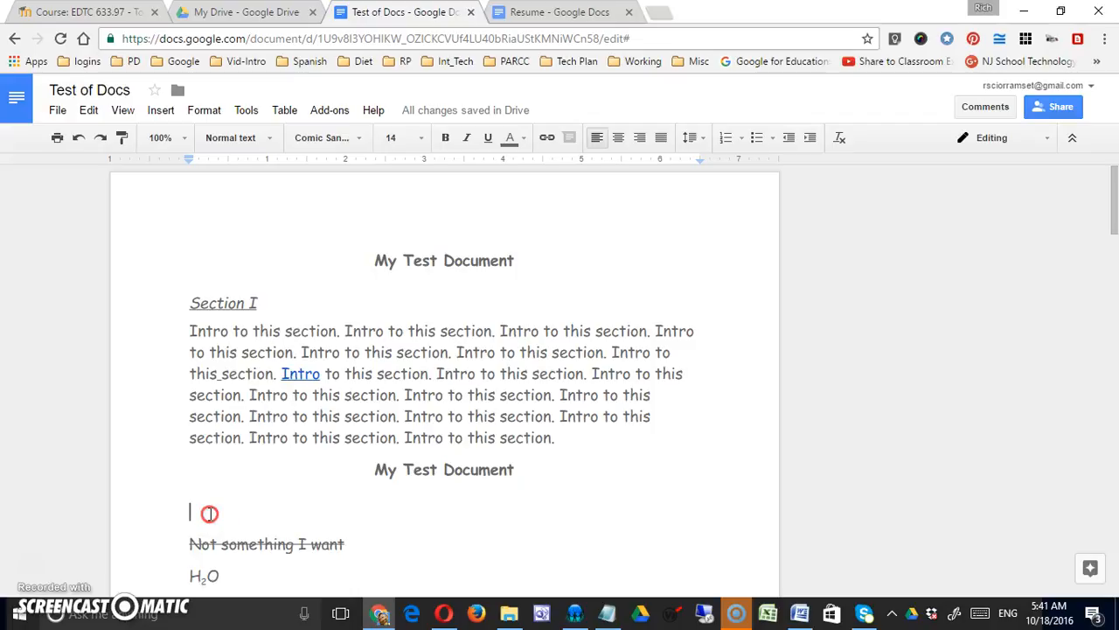
right_click(209, 513)
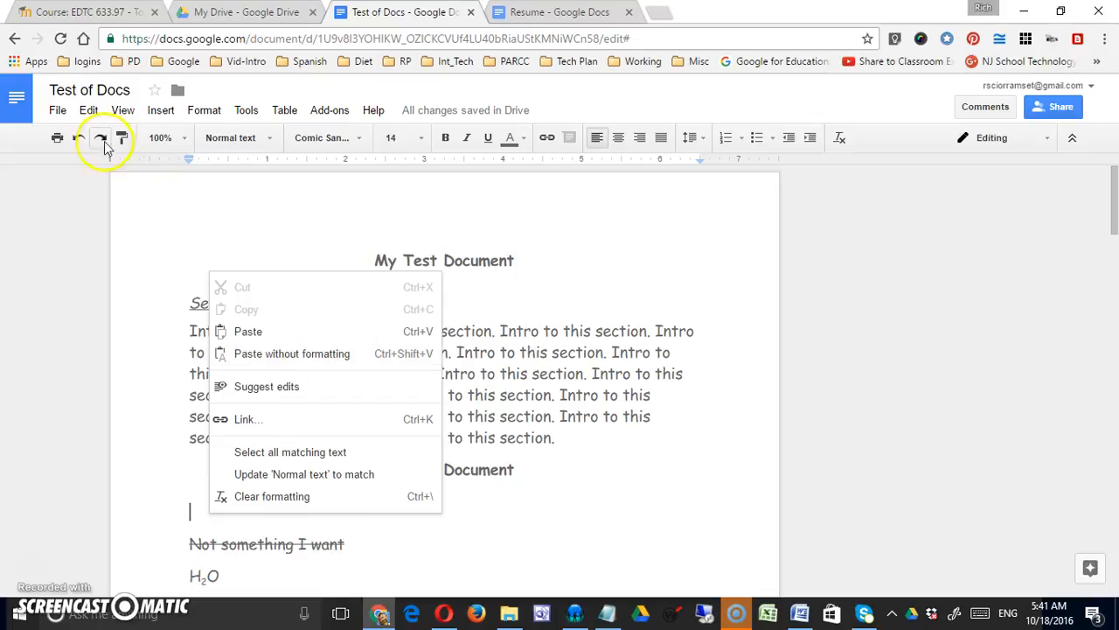
click(88, 110)
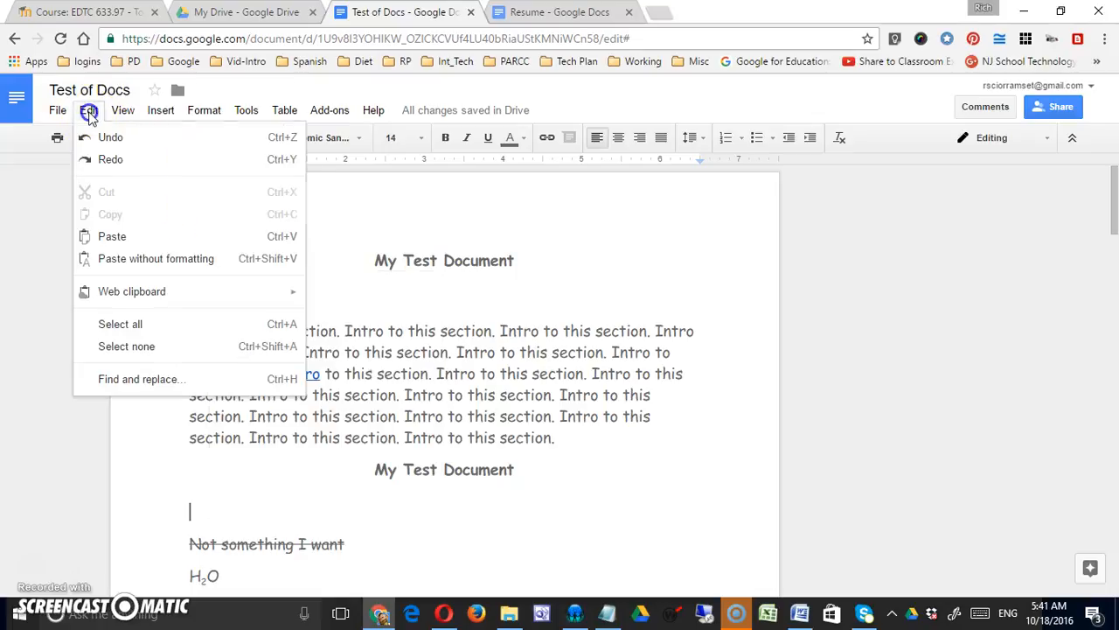
click(171, 273)
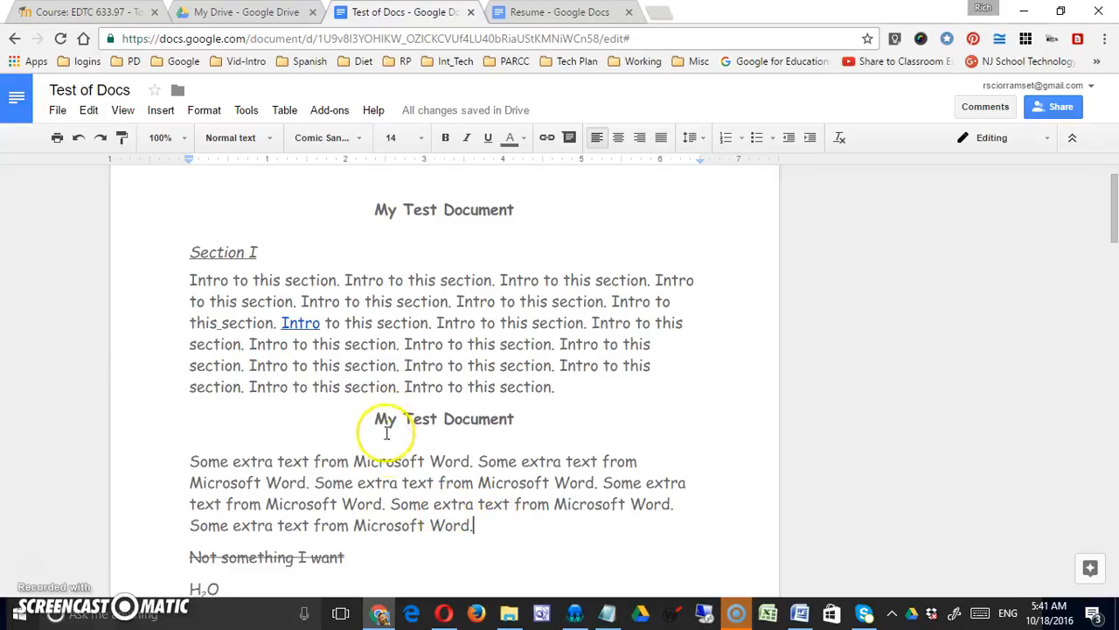
Paste the Word text with its original formatting on a new line below the plain paragraph, and delete the pasted lines.
key(Return)
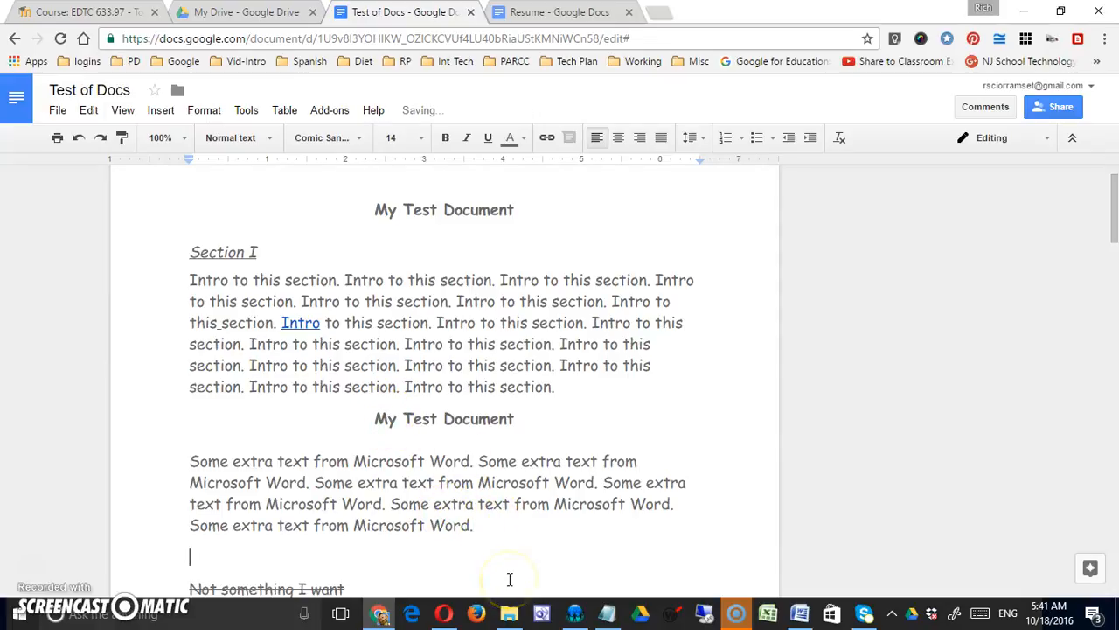
click(90, 111)
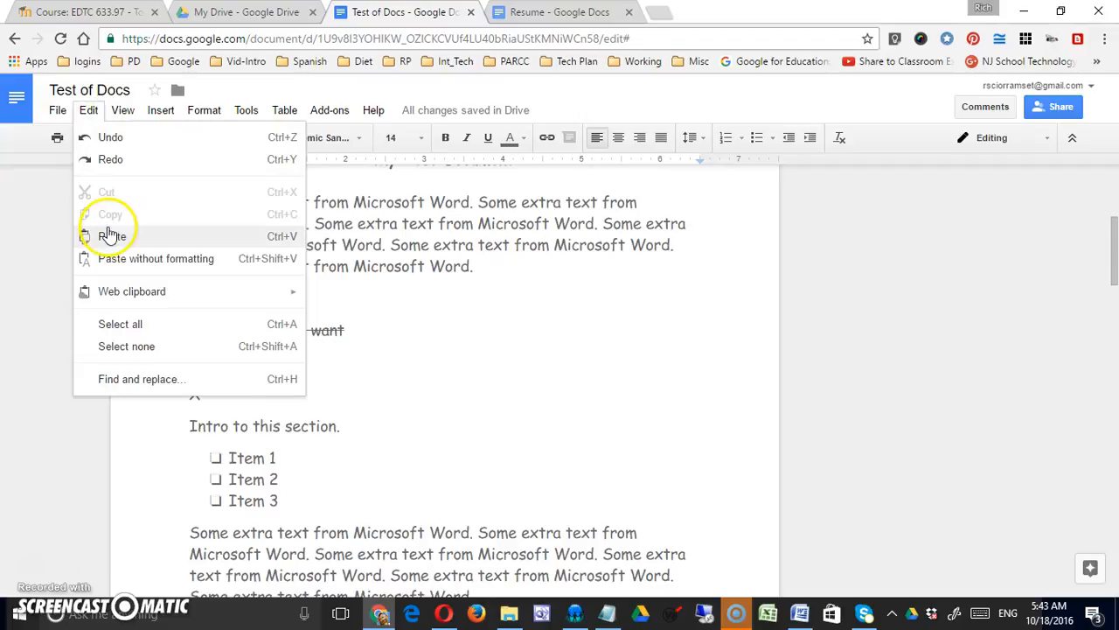
click(112, 238)
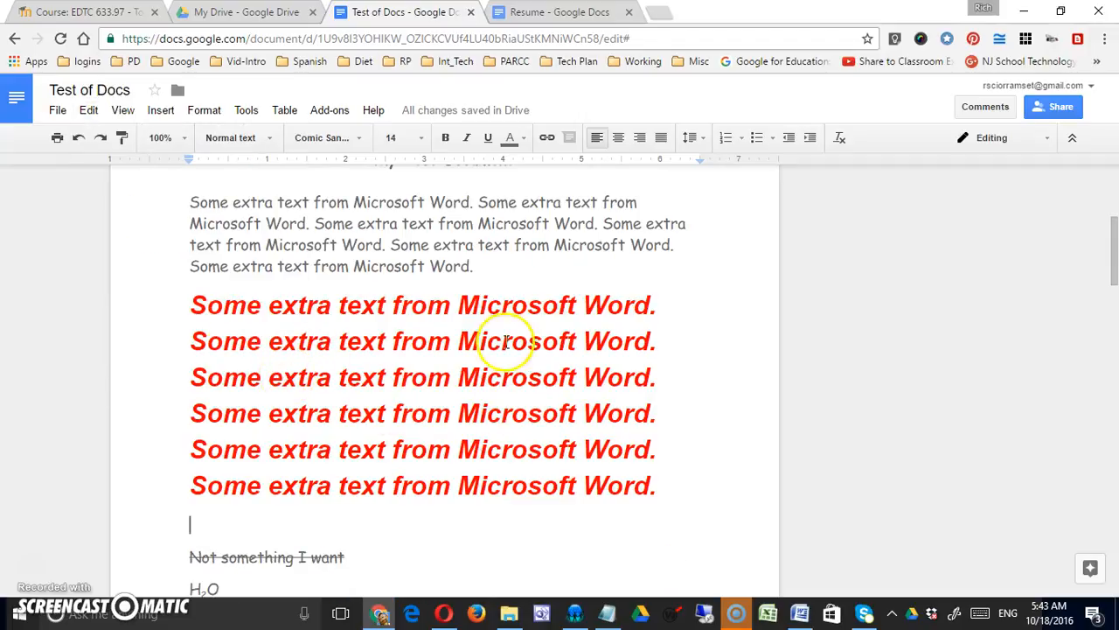
drag(189, 301, 334, 523)
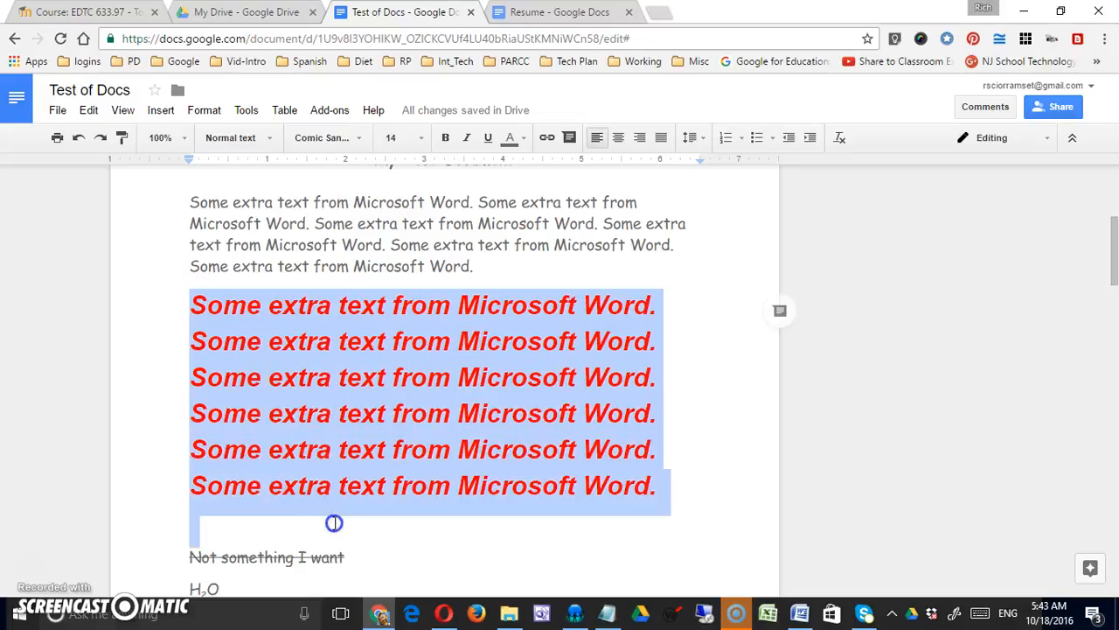
key(Delete)
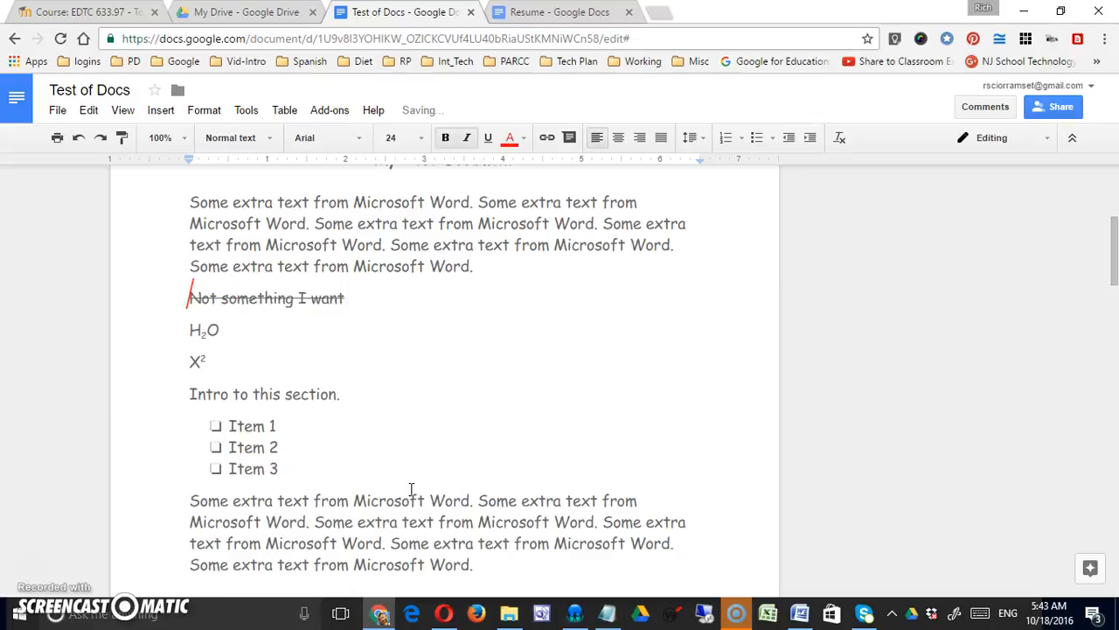
Copy the format of the plain "Some extra text from Microsoft Word." paragraph onto "Not someth" in the struck-through line with Paint format.
click(434, 265)
click(121, 138)
drag(168, 306, 271, 303)
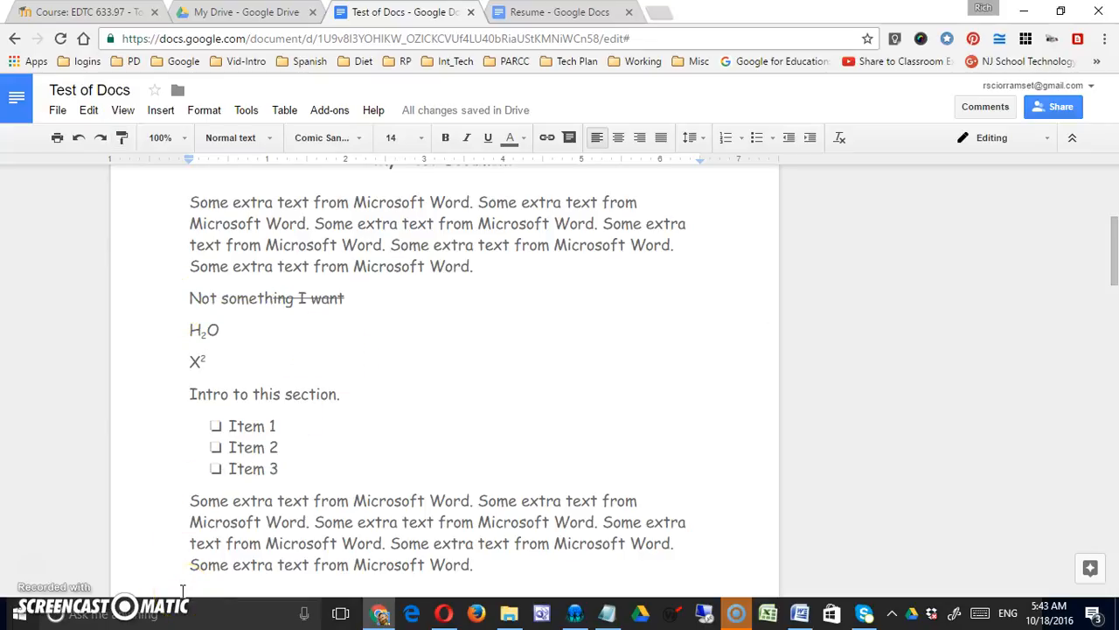
Display the Web clipboard options for the document.
click(88, 110)
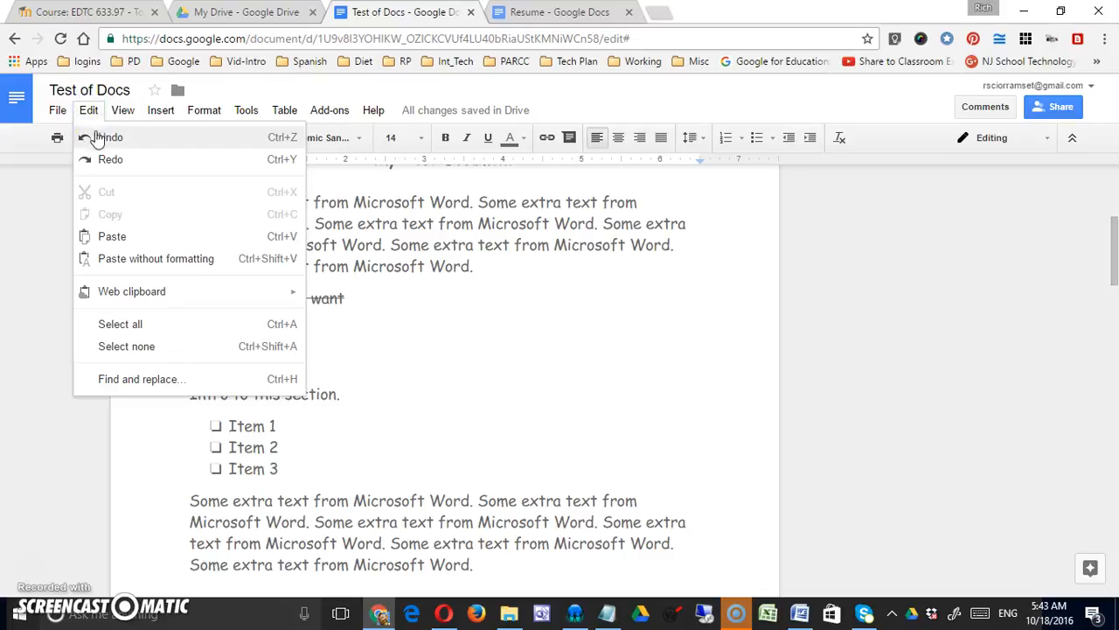
click(237, 292)
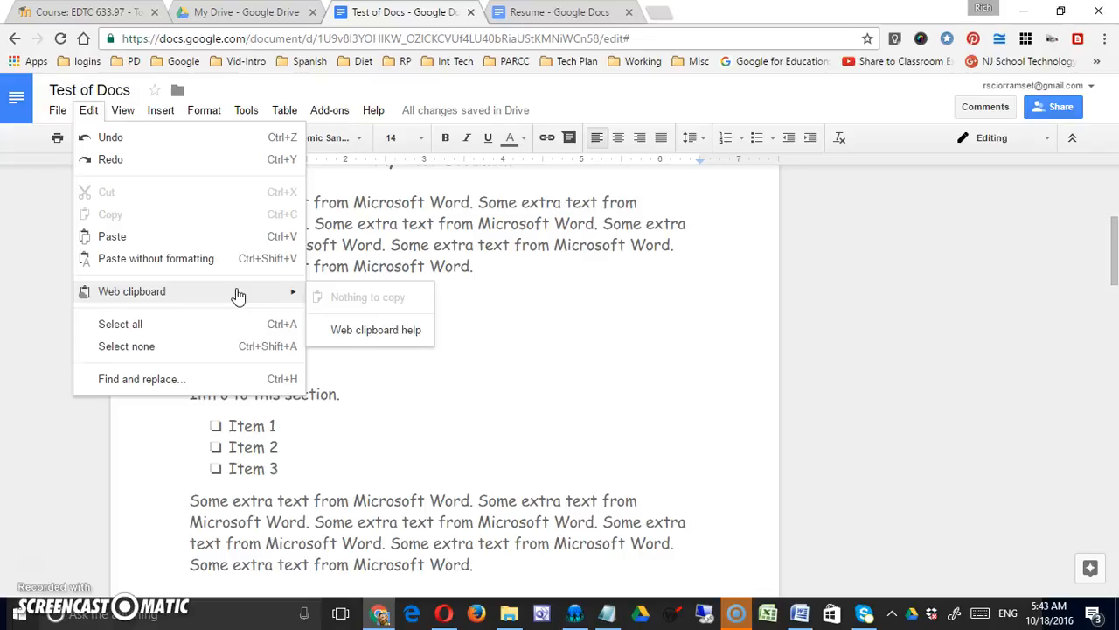
Switch to the Resume document and copy the EXPERIENCE heading with its first company entry to the web clipboard.
click(402, 376)
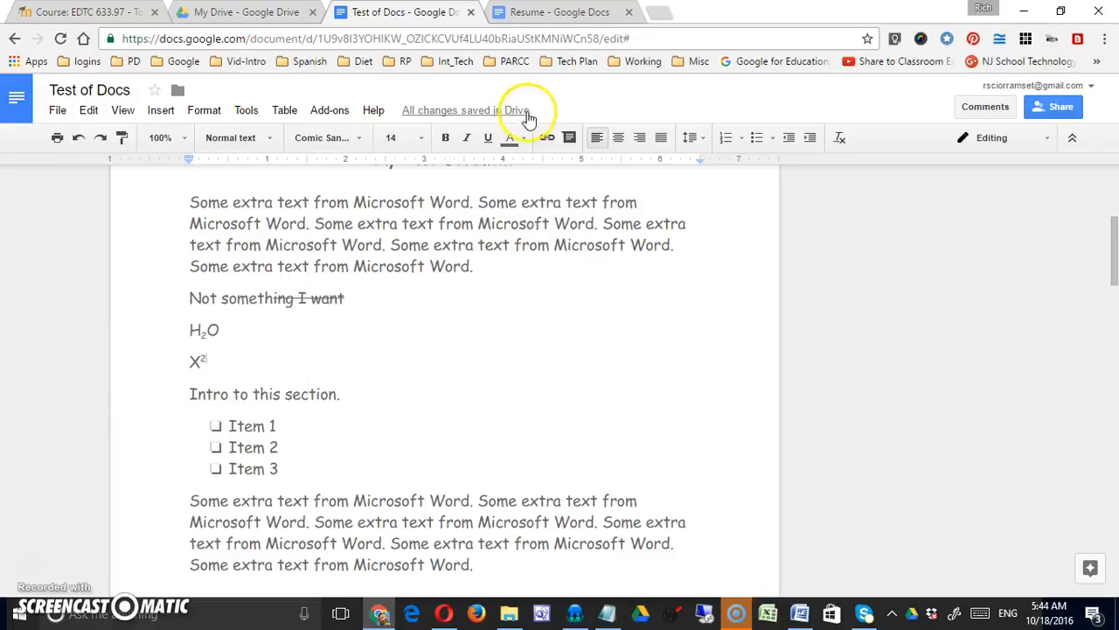
click(564, 13)
click(627, 260)
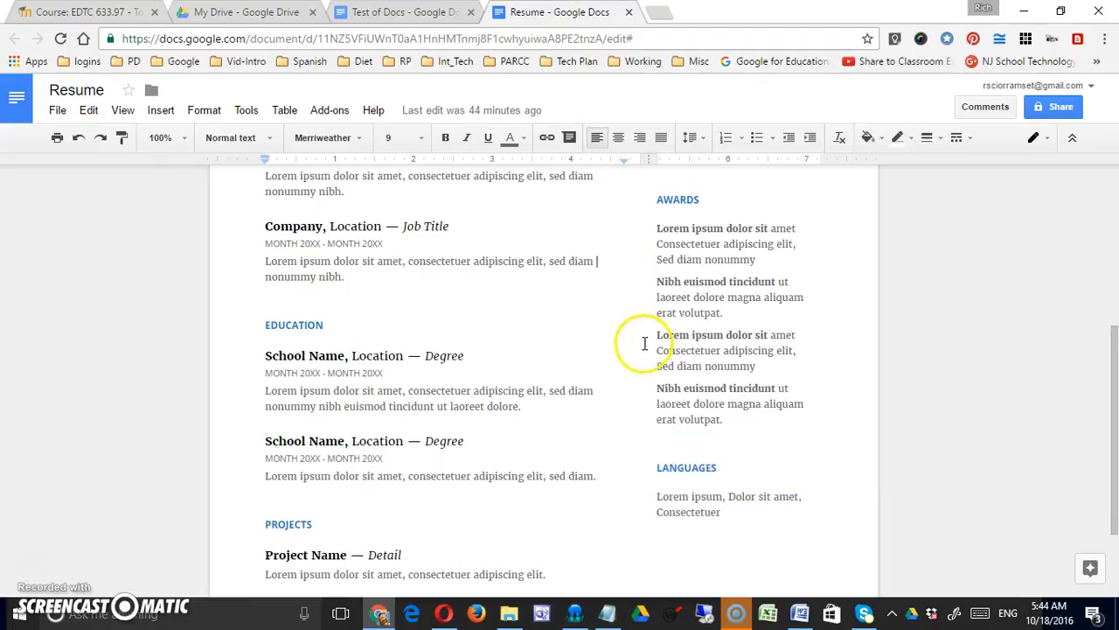
scroll(612, 354, up, 4)
scroll(531, 392, down, 1)
drag(270, 306, 362, 349)
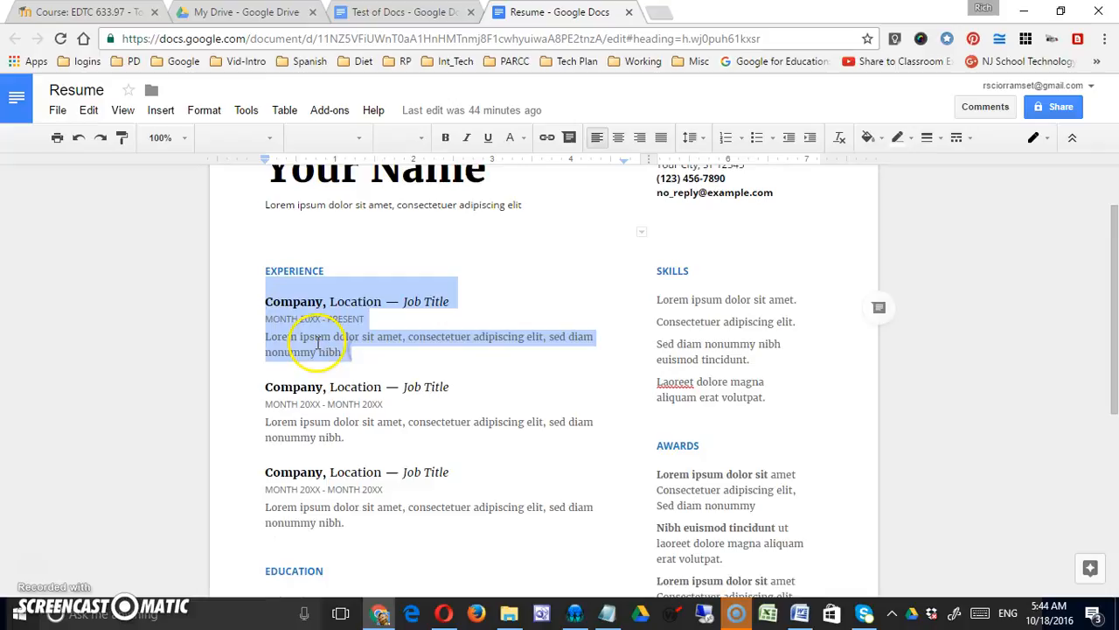
click(279, 300)
drag(274, 267, 343, 349)
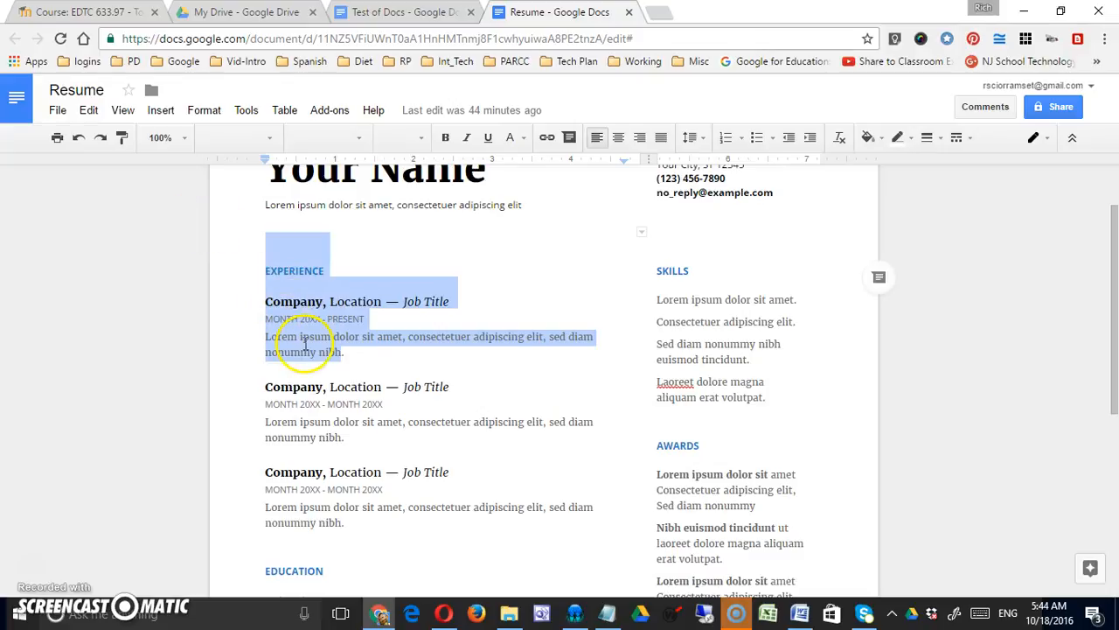
click(89, 110)
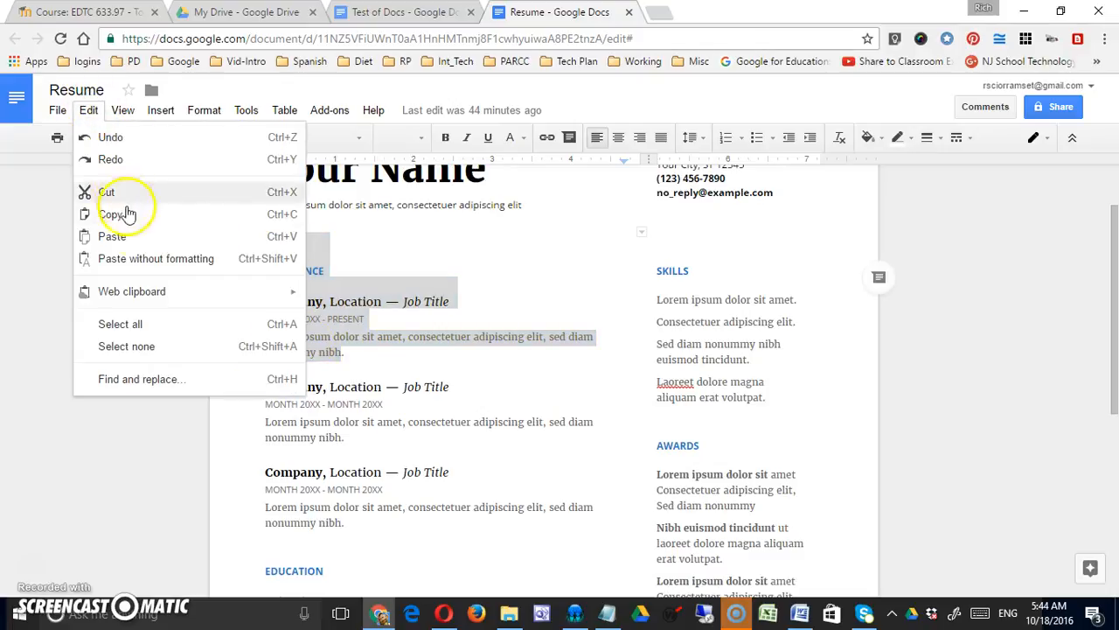
mouse_move(151, 295)
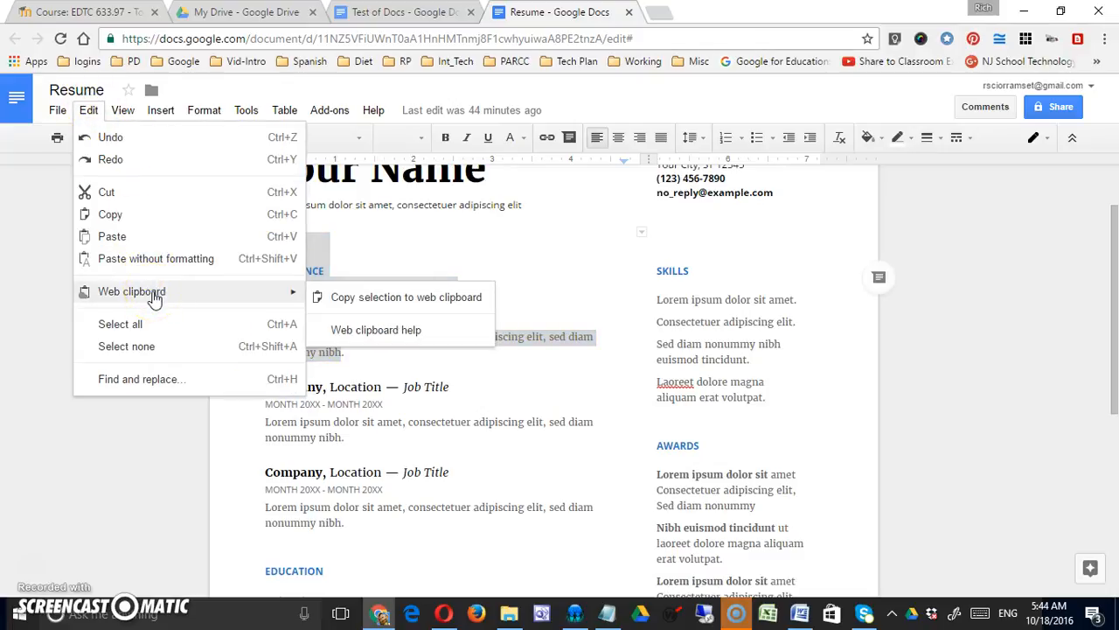
click(355, 298)
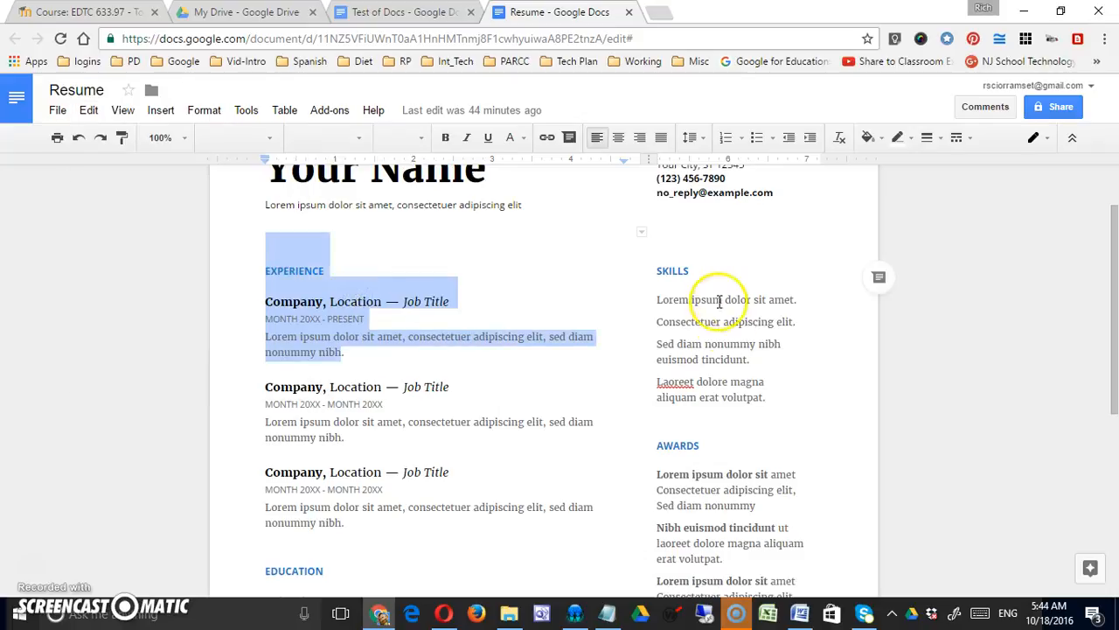
Copy the SKILLS heading and its four lines of text to the web clipboard.
click(654, 271)
drag(654, 271, 763, 399)
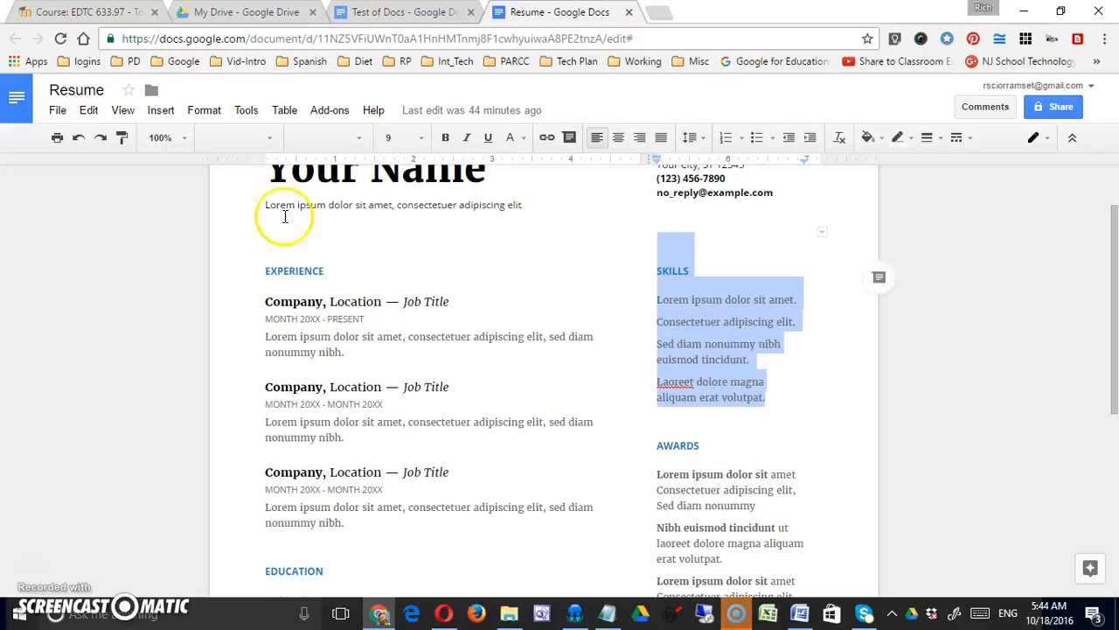
click(89, 111)
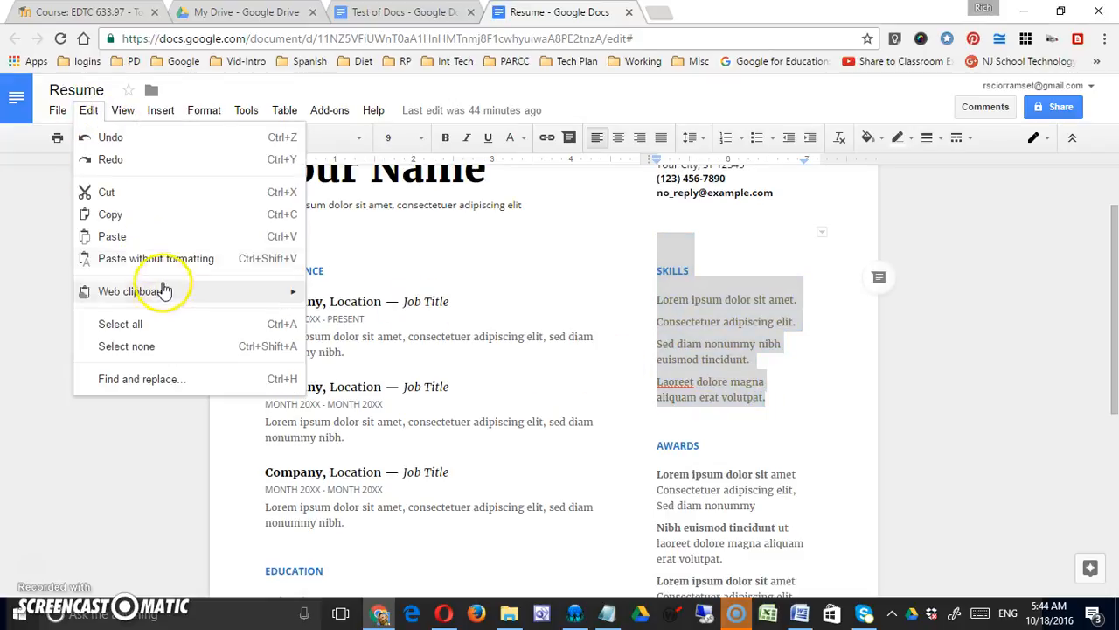
mouse_move(155, 292)
click(324, 302)
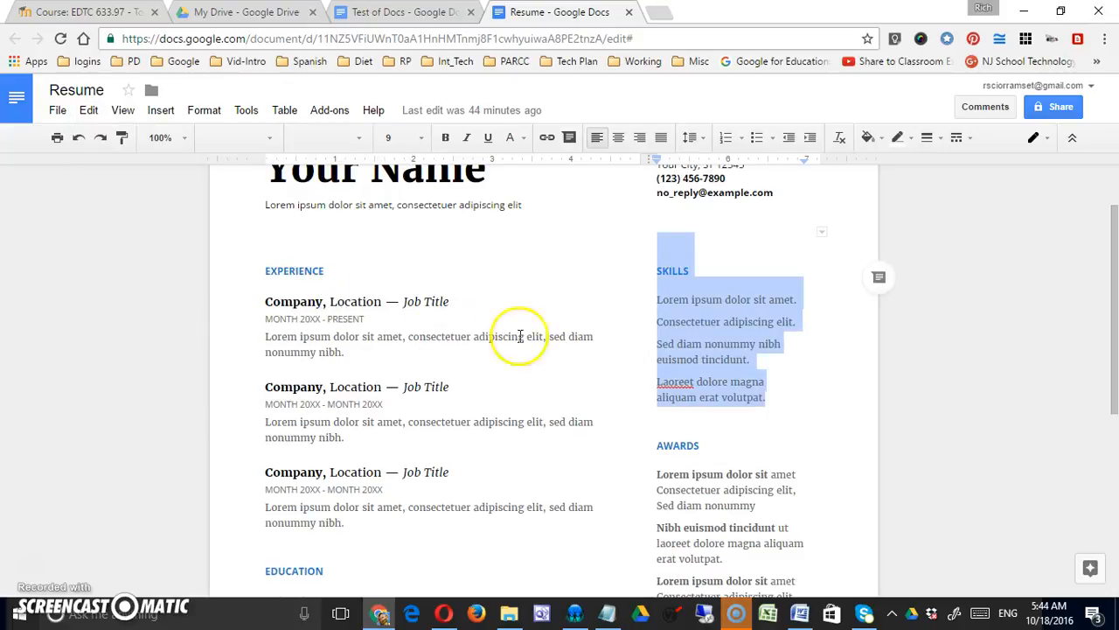
Copy the LANGUAGES heading and the text below it to the web clipboard.
scroll(737, 367, down, 4)
drag(654, 393, 717, 399)
click(654, 385)
drag(653, 385, 709, 436)
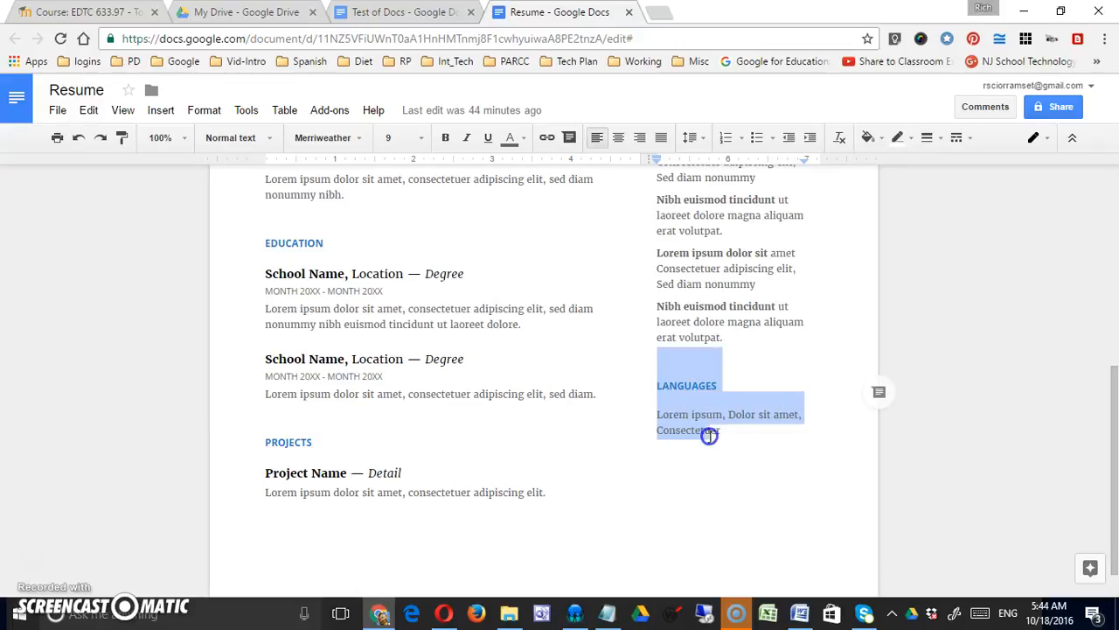
click(88, 110)
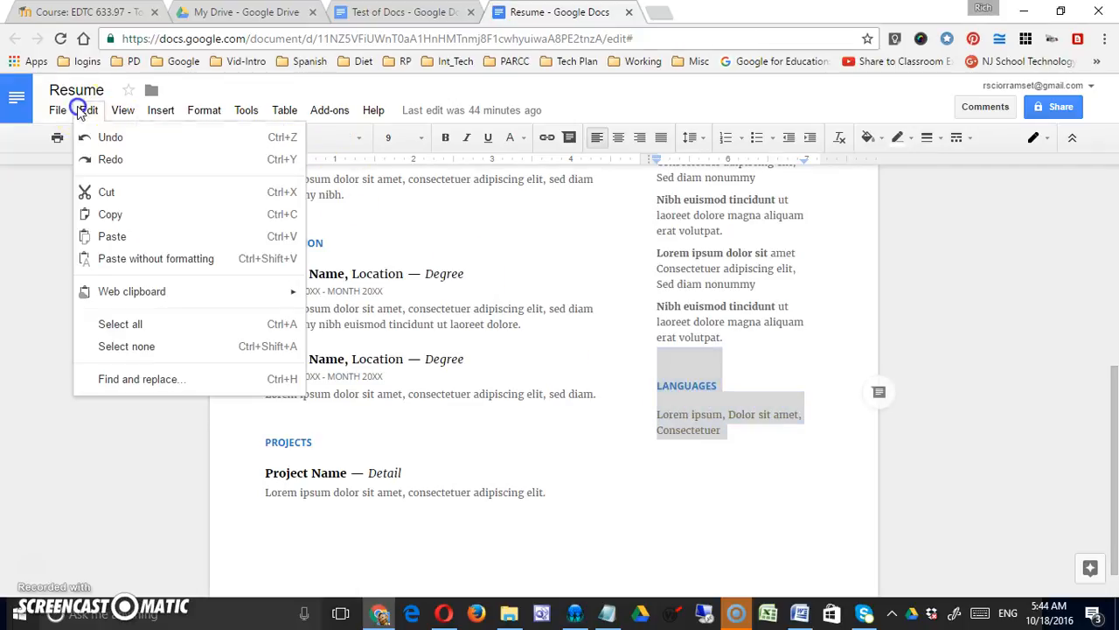
mouse_move(155, 290)
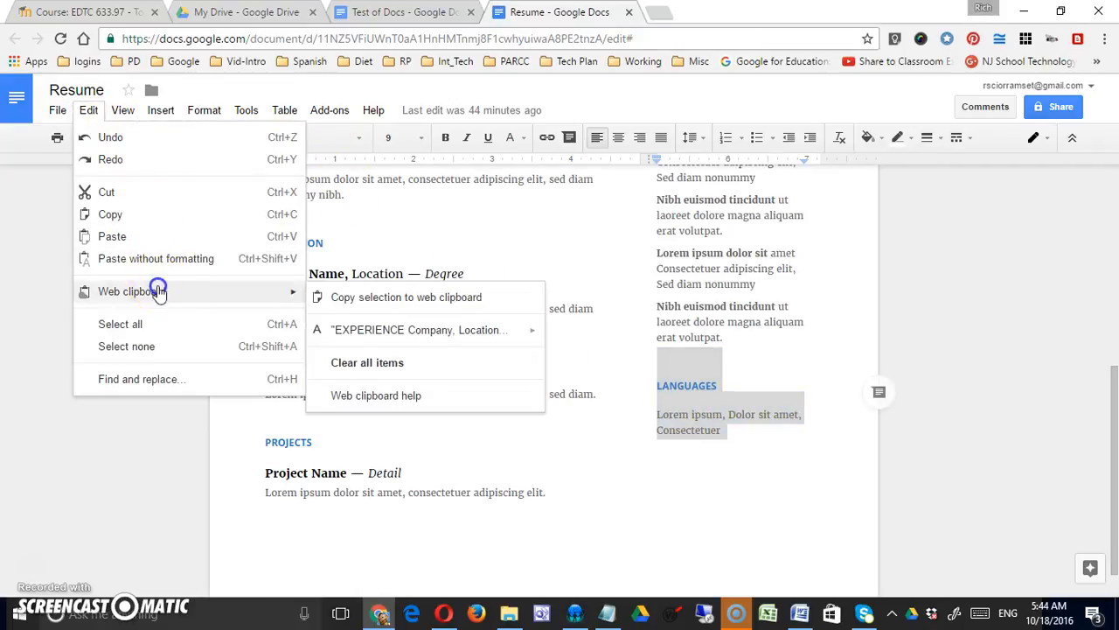
click(322, 302)
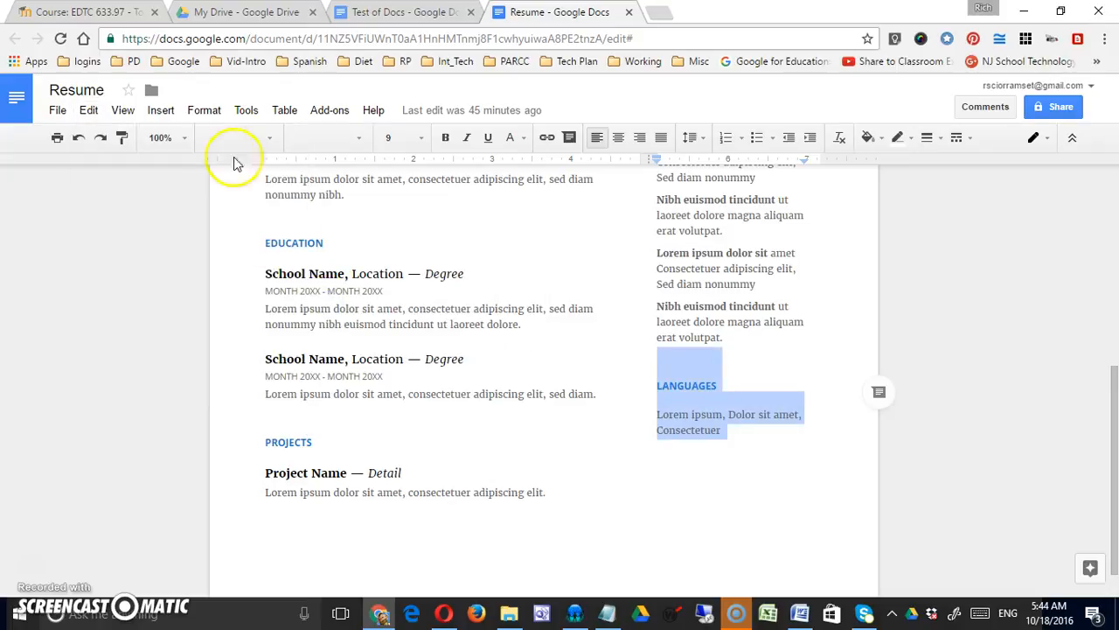
Switch back to the Test of Docs document and delete the second "My Test Document" title below the Section I paragraph.
click(376, 12)
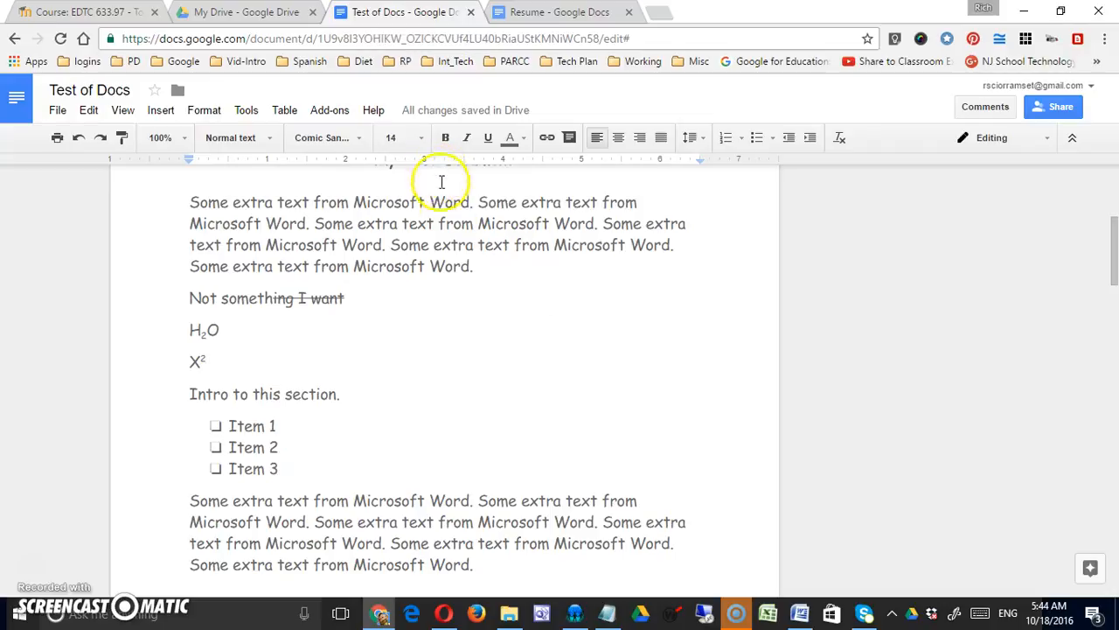
scroll(412, 299, down, 6)
scroll(504, 319, up, 1)
scroll(504, 319, down, 3)
scroll(505, 319, up, 8)
scroll(505, 330, up, 2)
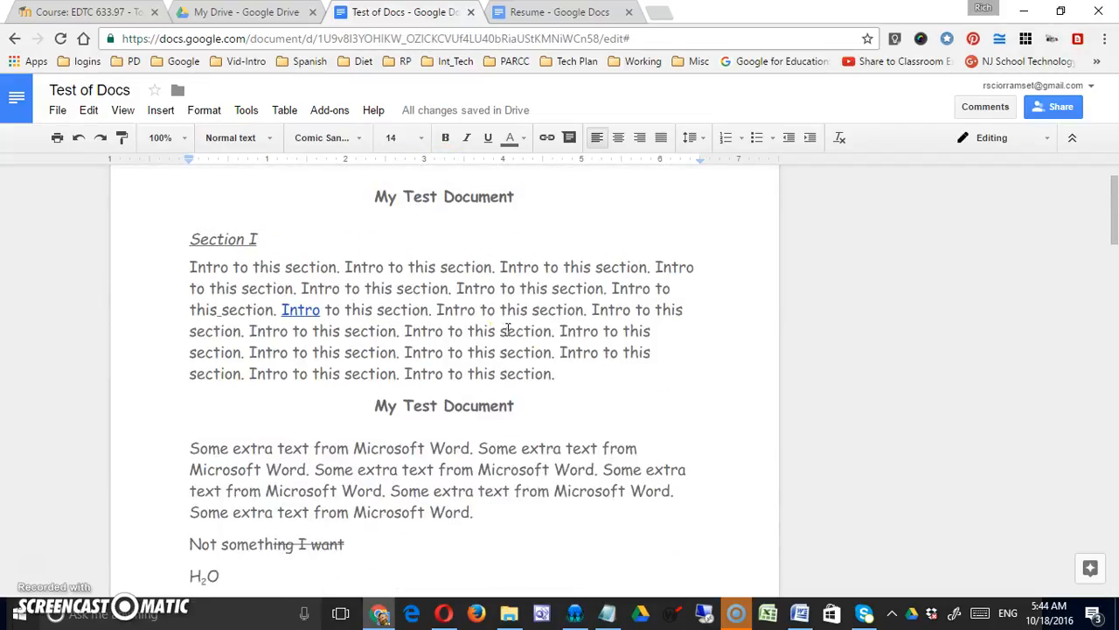
drag(523, 405, 363, 398)
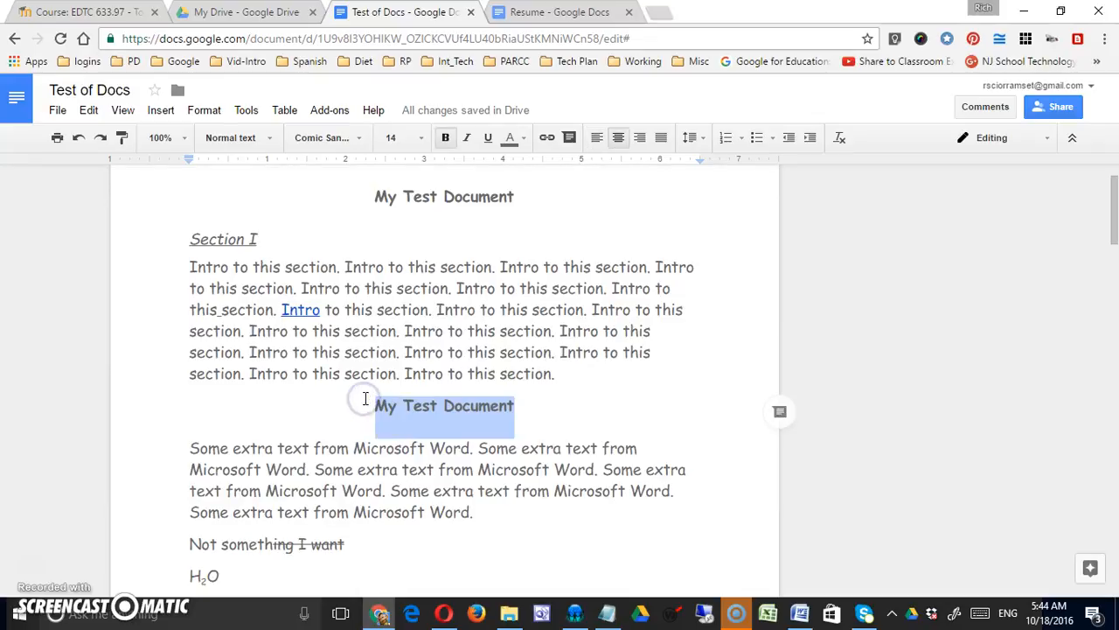
key(Delete)
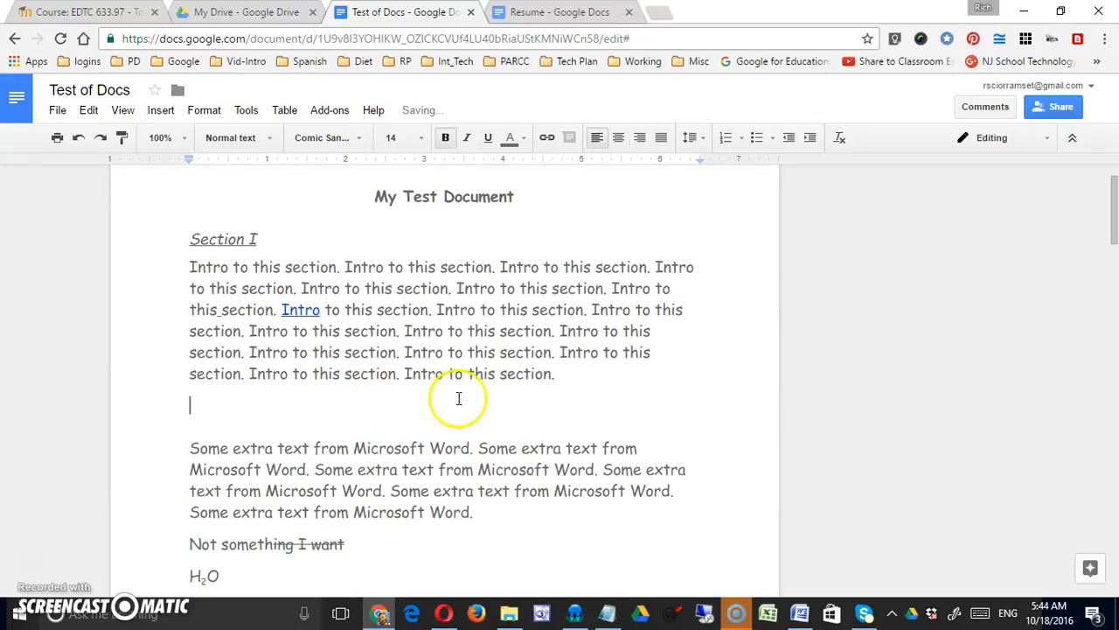
Paste the SKILLS item from the web clipboard as rich text on the empty line below the Section I paragraph.
click(90, 111)
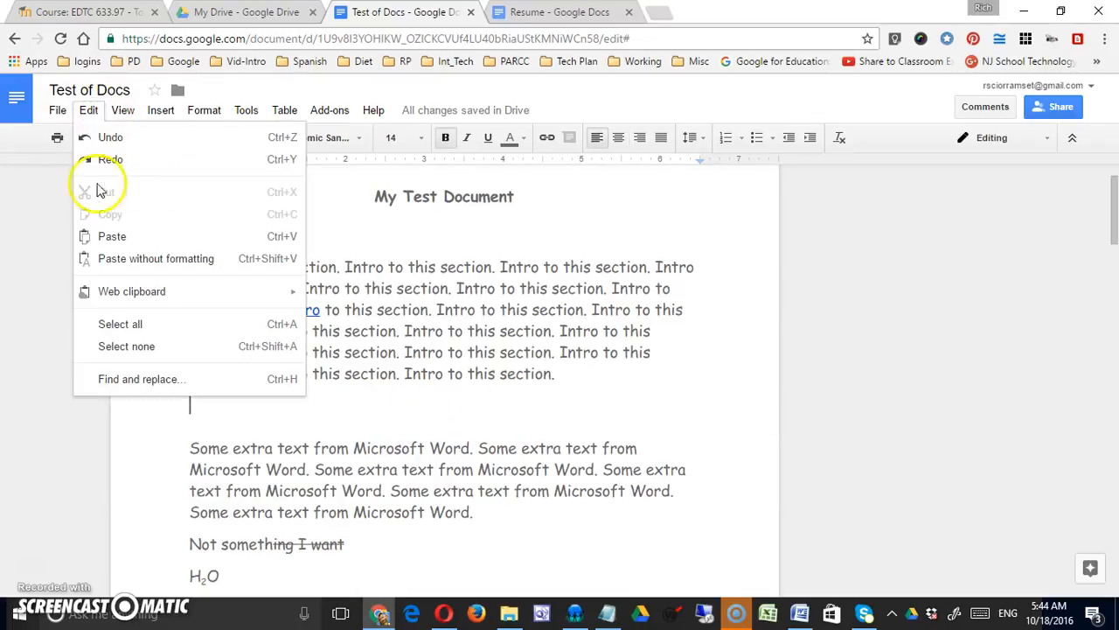
mouse_move(149, 291)
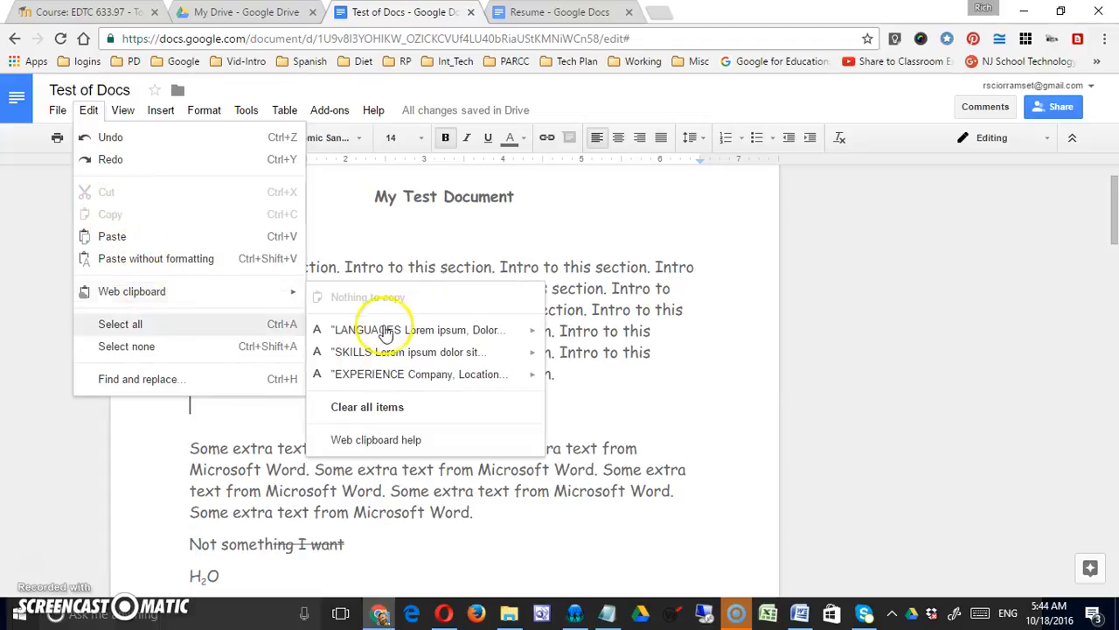
mouse_move(390, 339)
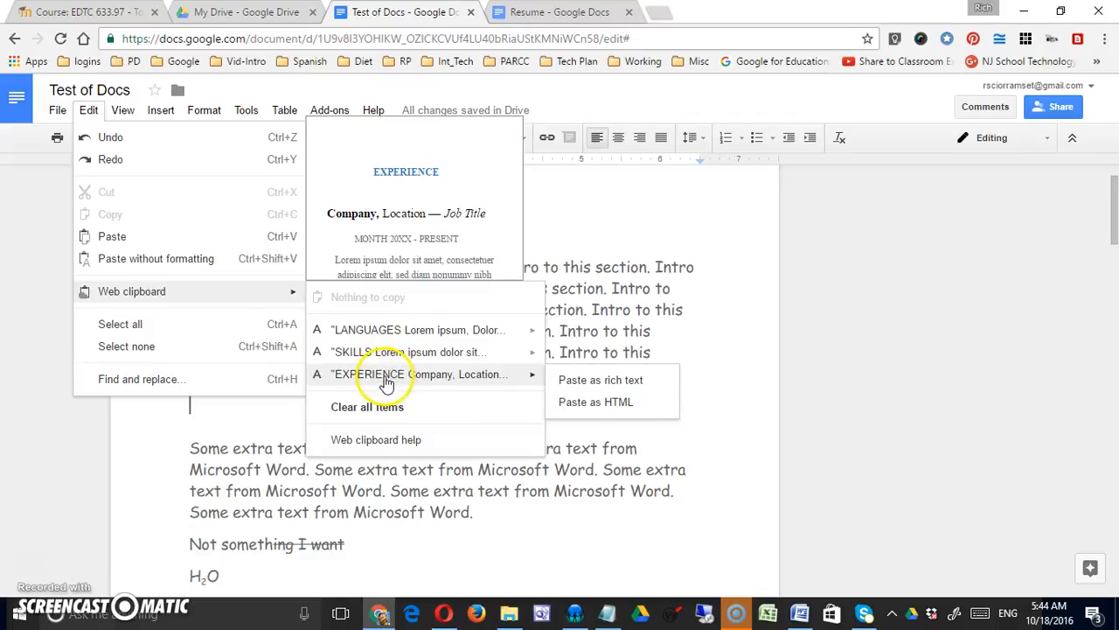
mouse_move(398, 360)
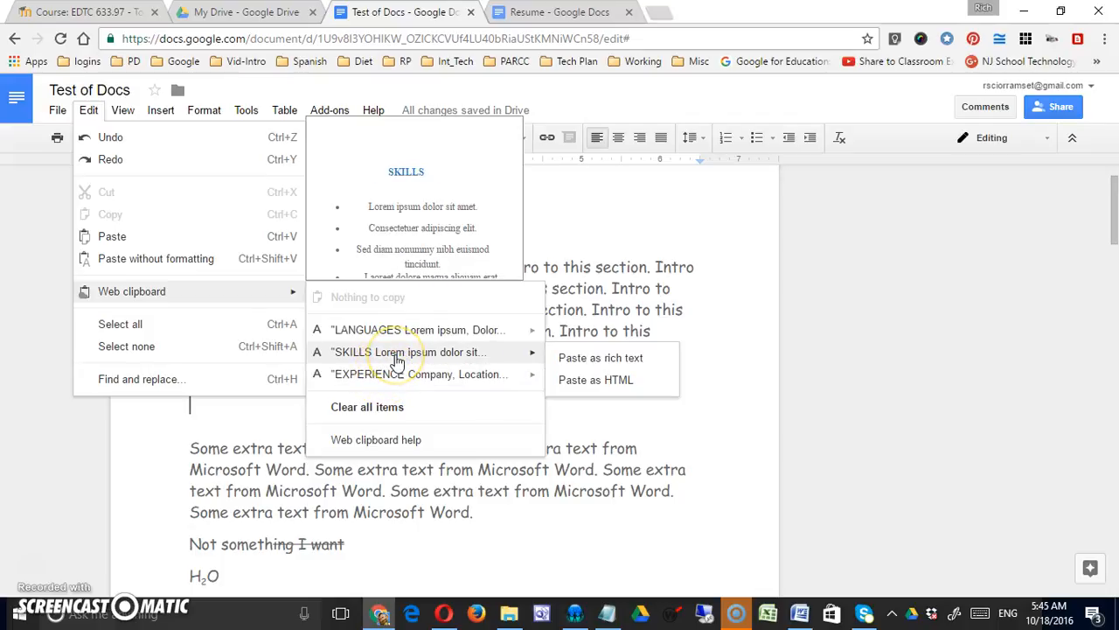
click(624, 364)
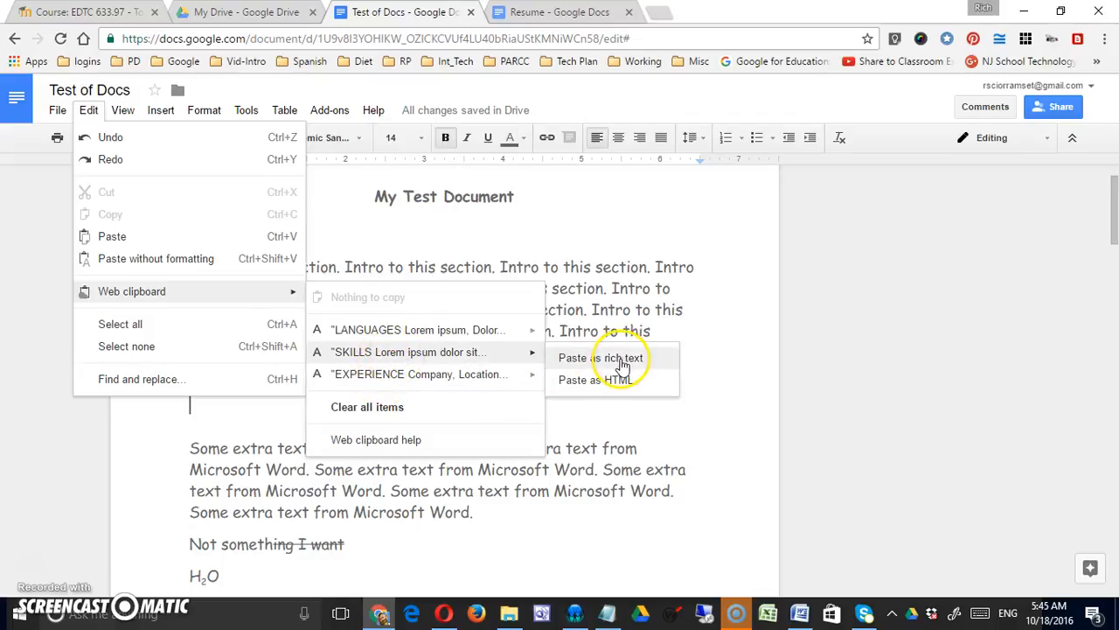
click(622, 362)
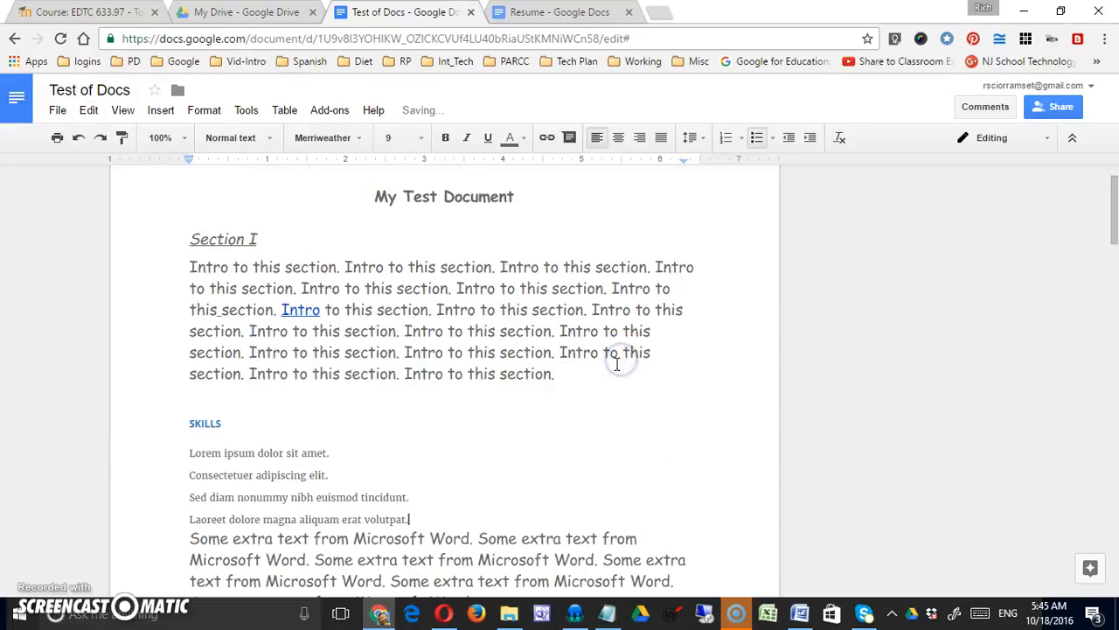
Paste the LANGUAGES item from the web clipboard as rich text on a new line below the SKILLS section.
key(Return)
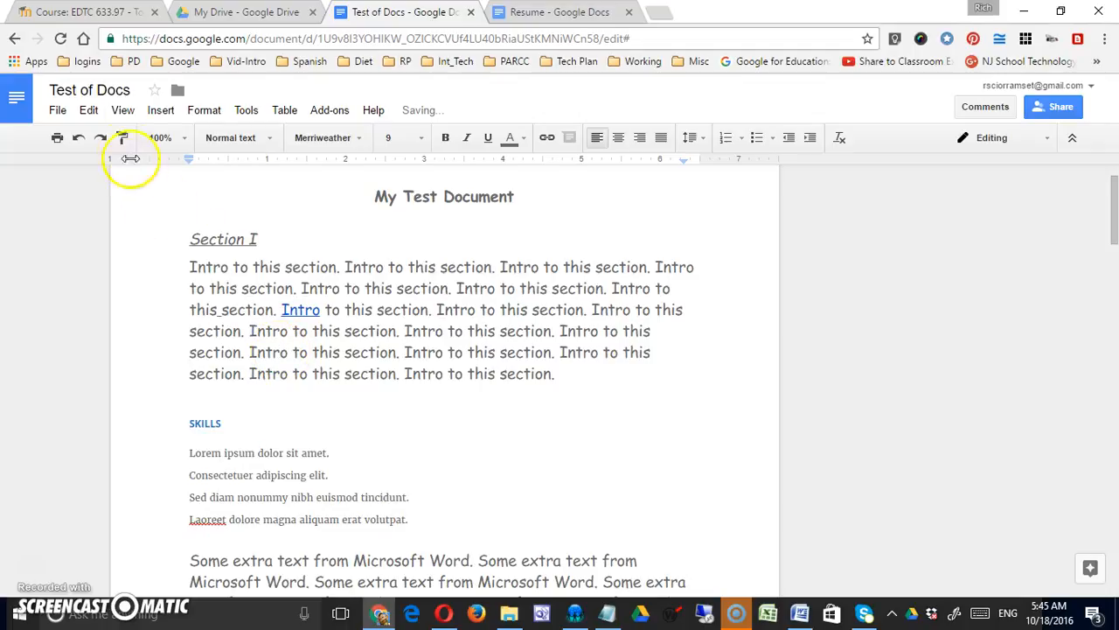
click(90, 112)
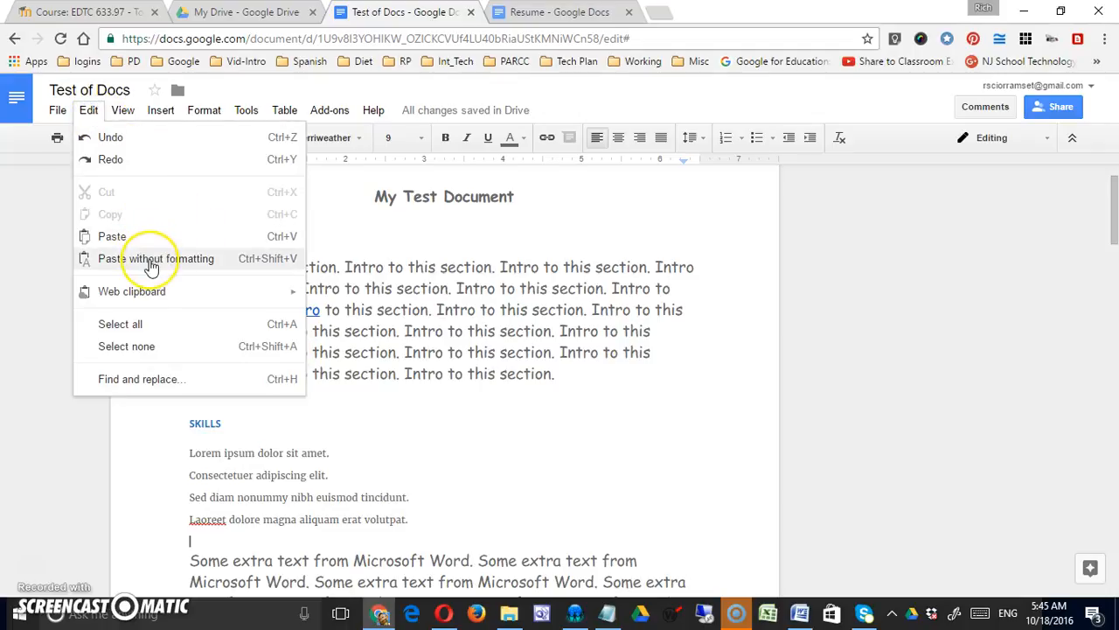
mouse_move(151, 294)
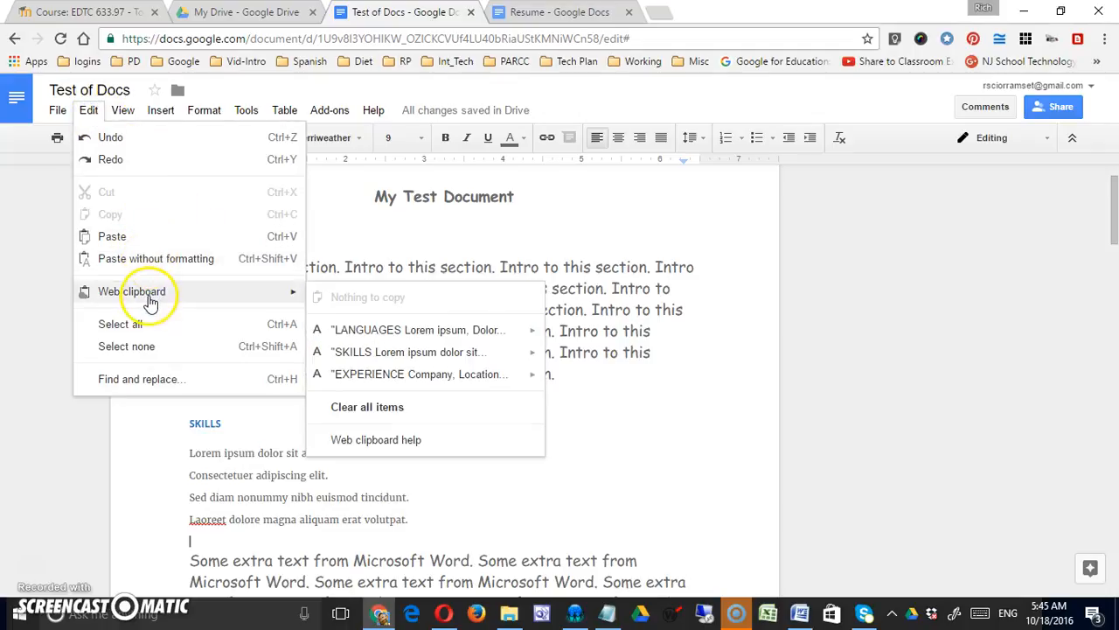
click(357, 340)
click(355, 337)
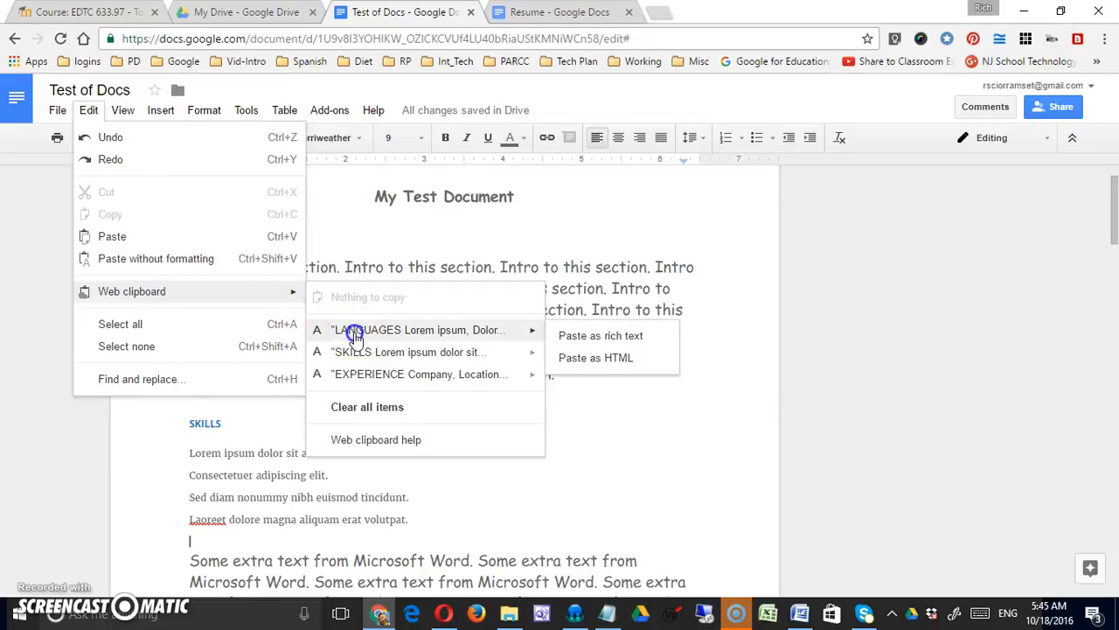
click(580, 335)
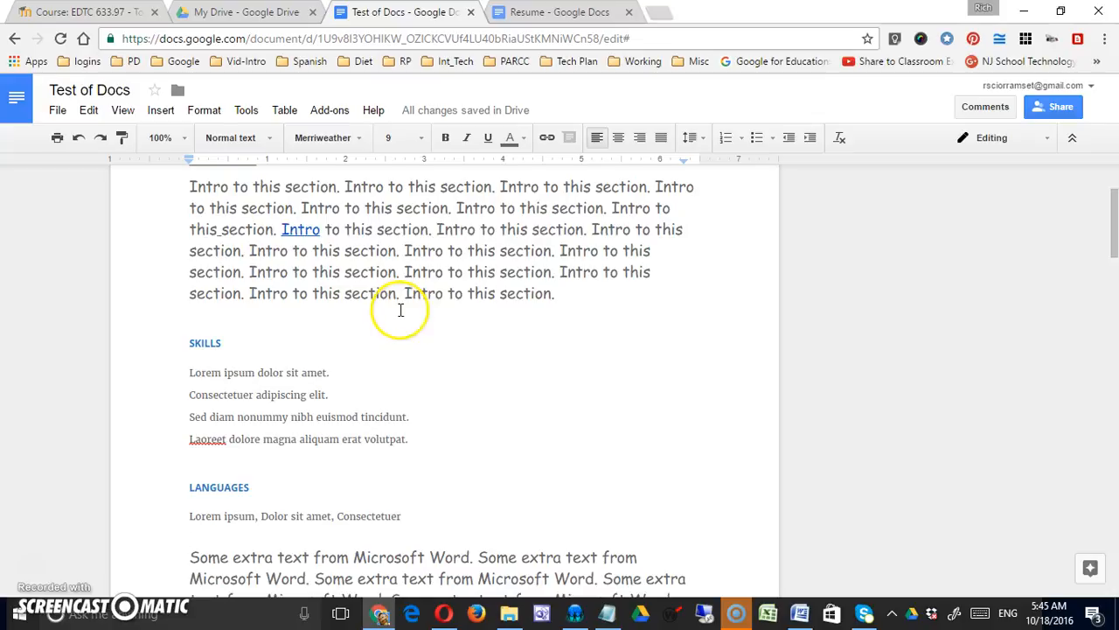
Select the entire contents of the document and clear the selection again.
click(89, 111)
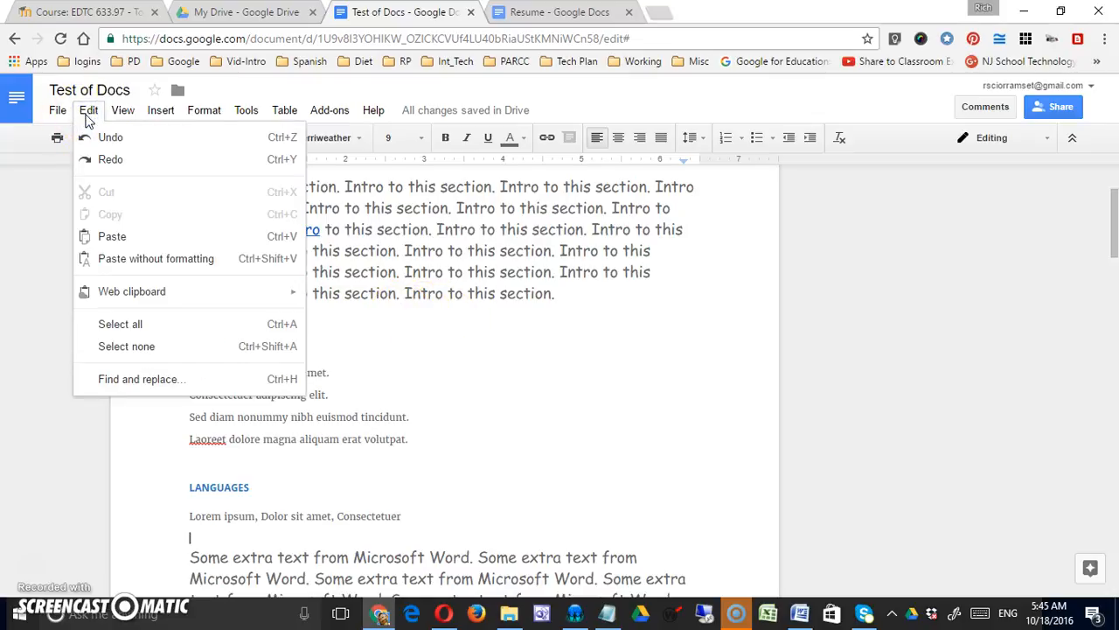
click(112, 321)
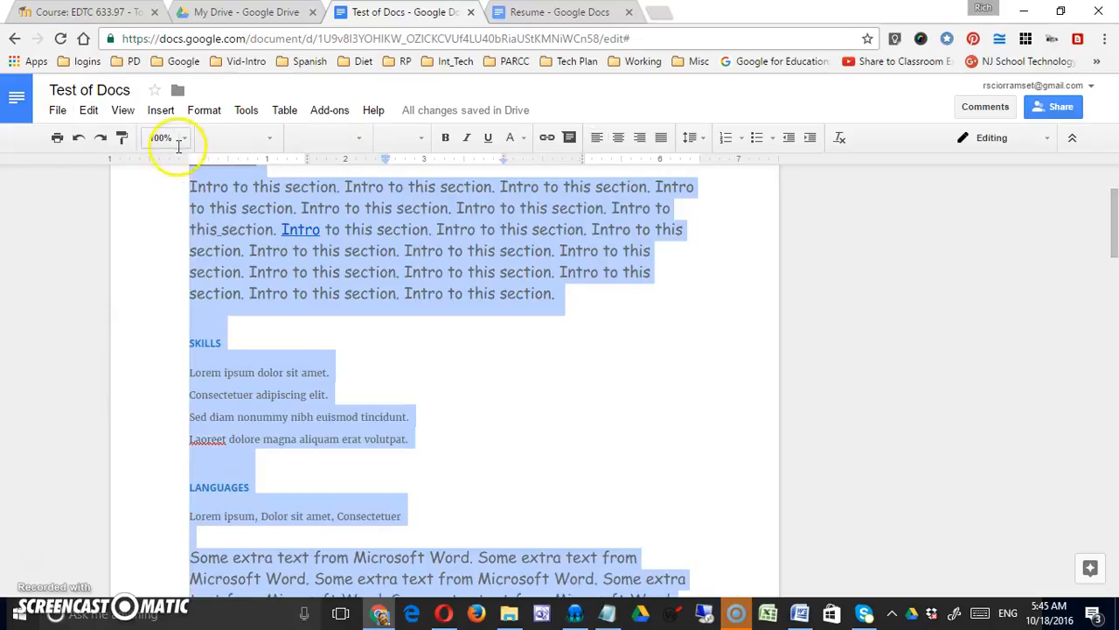
click(88, 113)
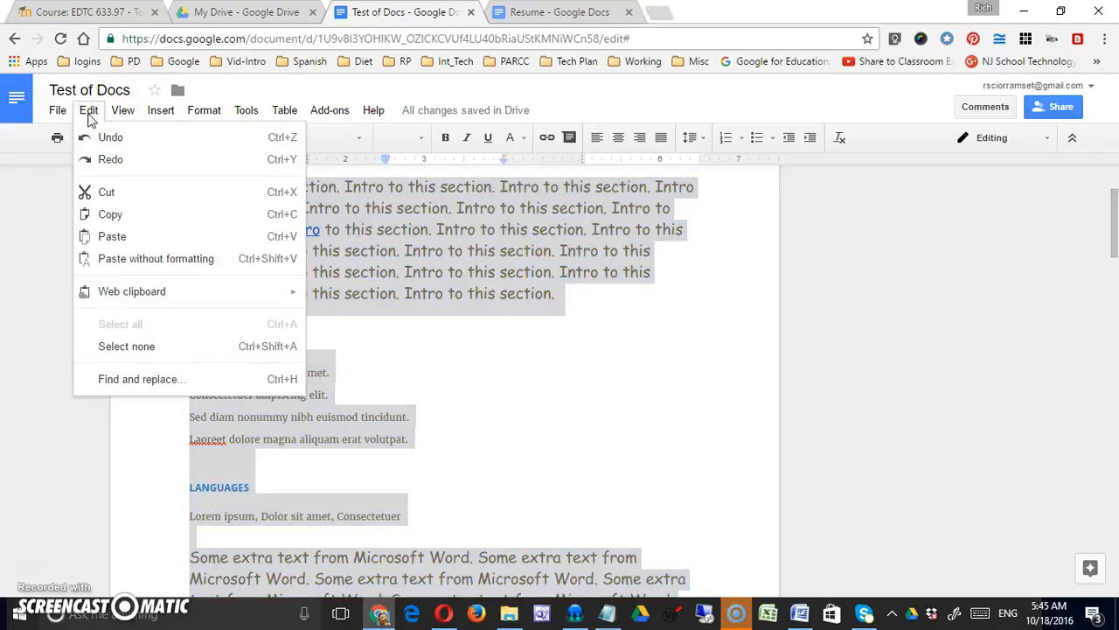
click(140, 346)
From the "My Test Document" title, open Find and Replace and search the document for "Subsection".
scroll(320, 354, up, 15)
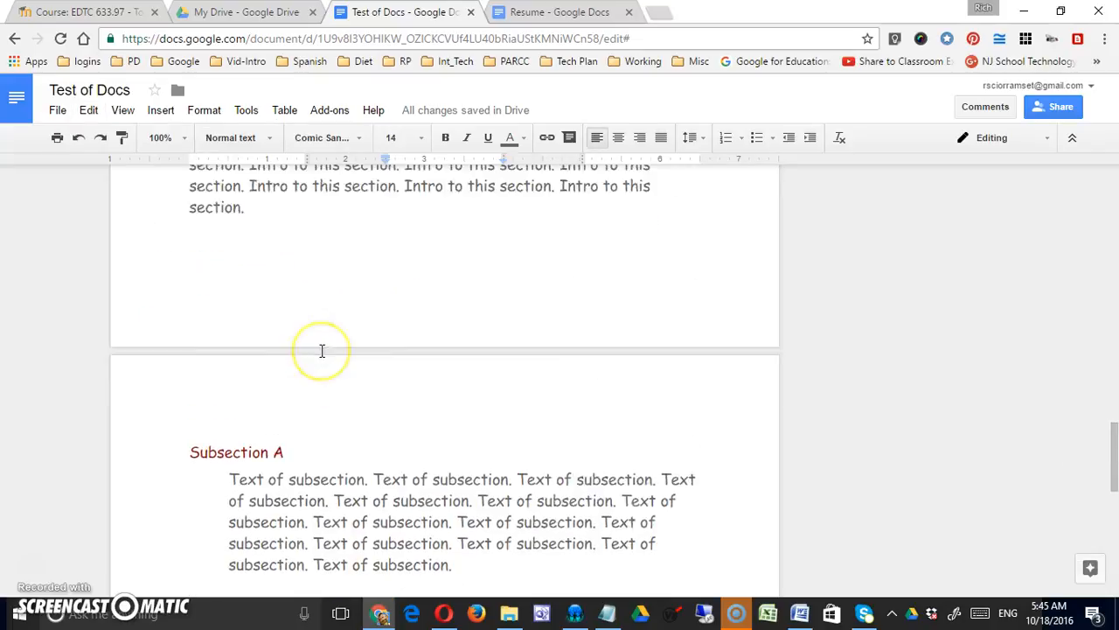
scroll(320, 350, up, 4)
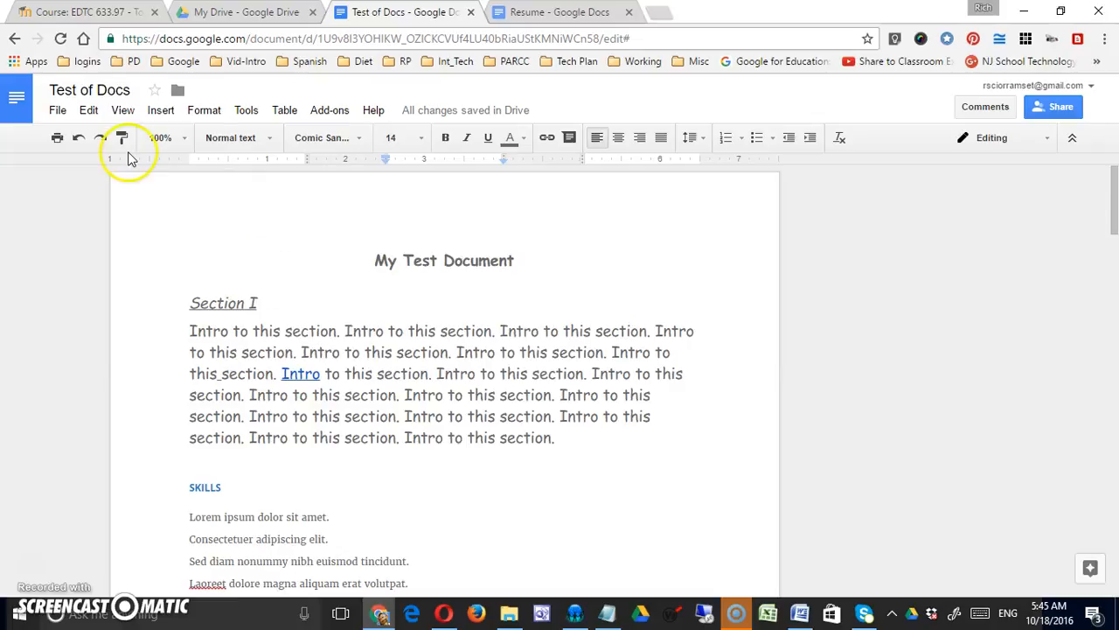
click(89, 111)
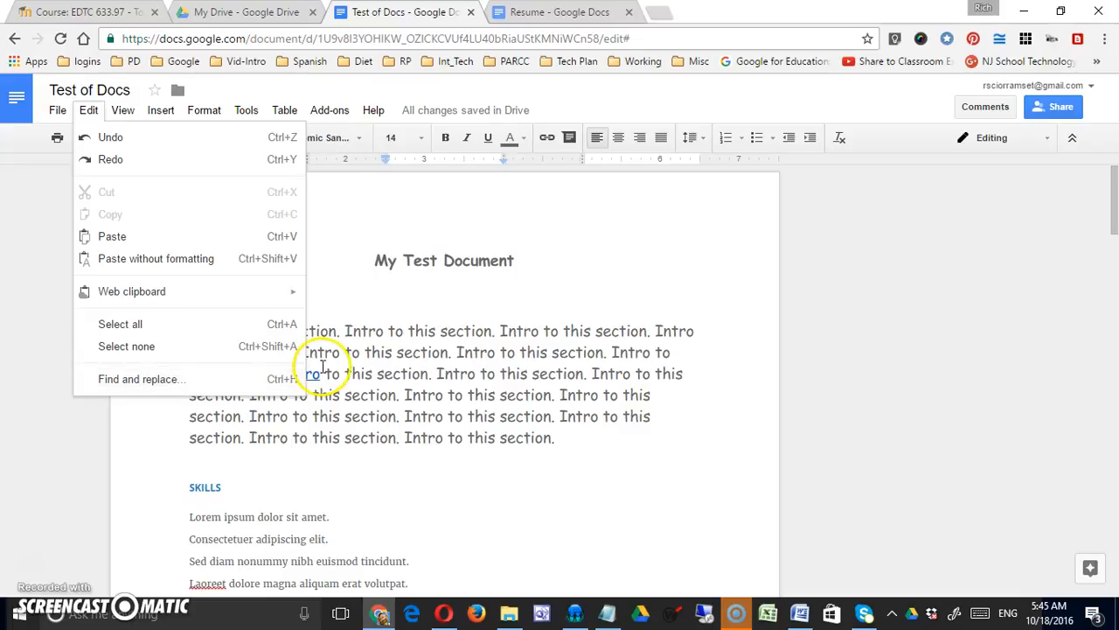
click(386, 360)
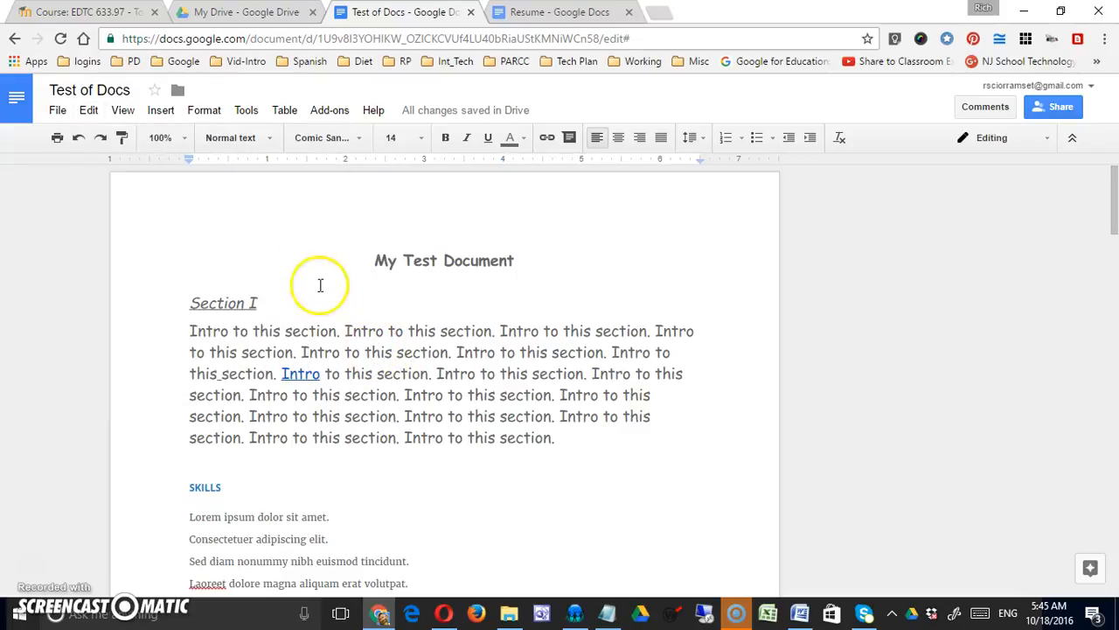
click(377, 260)
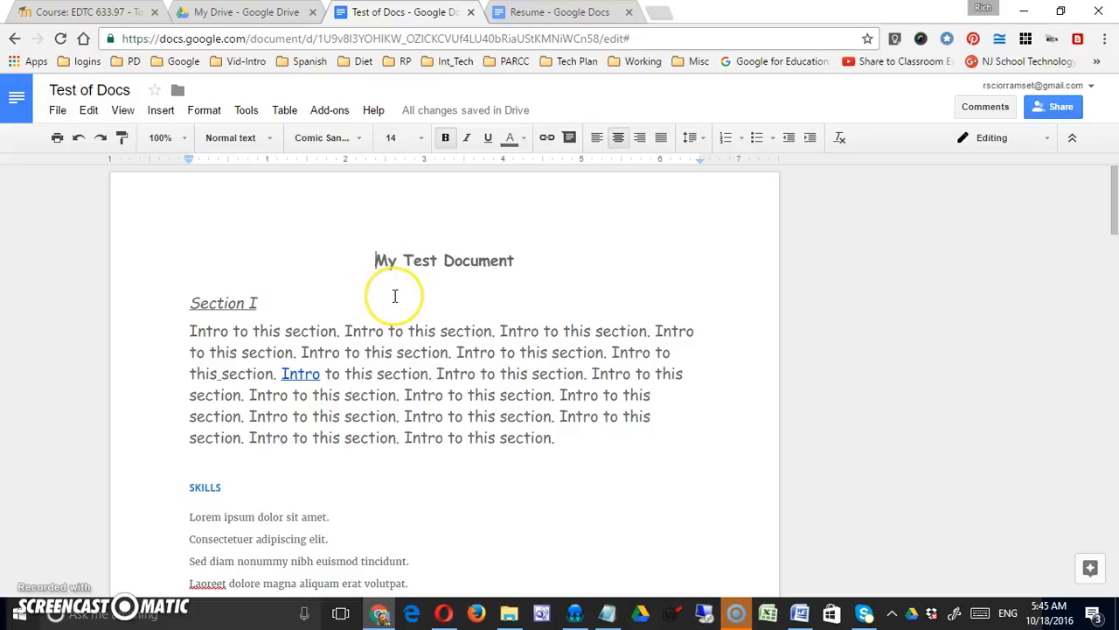
click(88, 111)
click(140, 379)
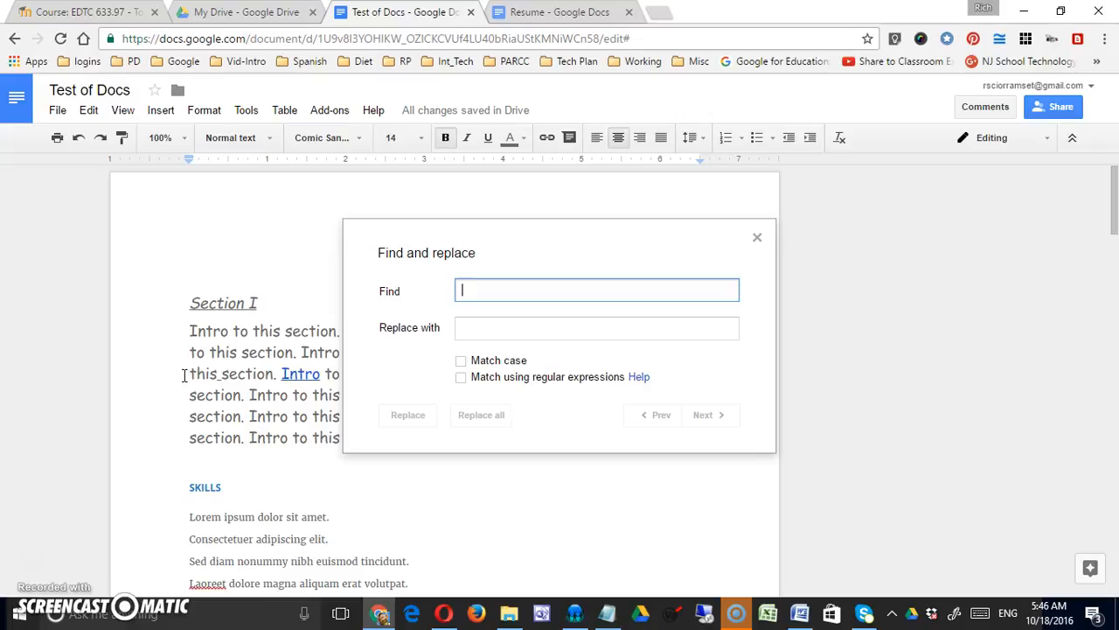
click(486, 289)
text(Subsection)
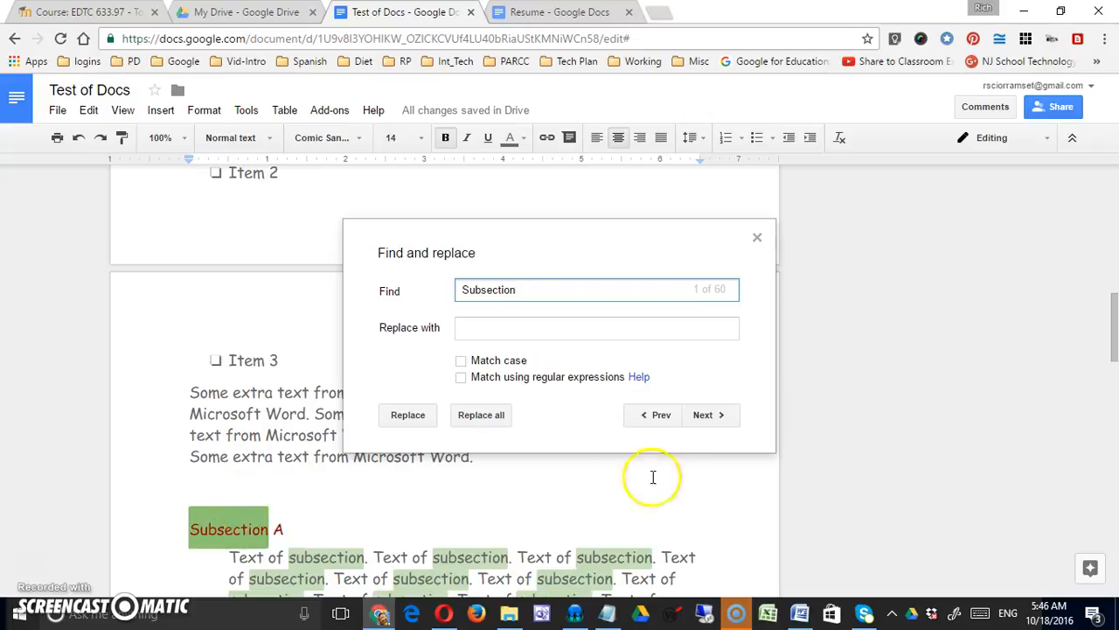
Step forward through the successive matches of "Subsection" in the document.
click(703, 418)
click(702, 420)
click(702, 420)
click(703, 420)
click(703, 419)
click(702, 419)
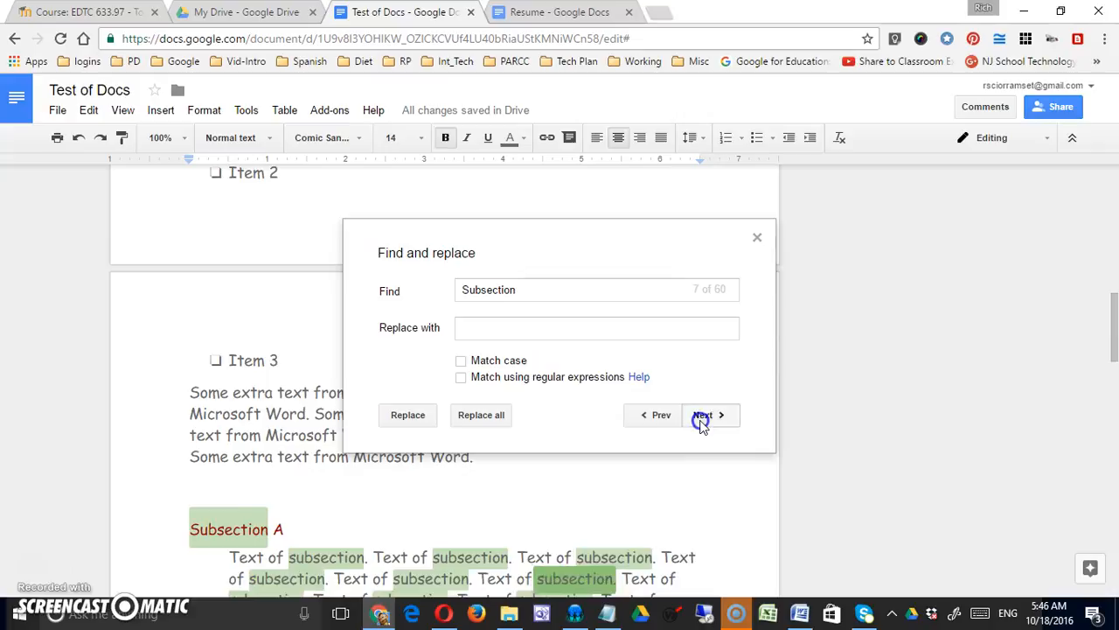
click(702, 420)
click(702, 420)
click(702, 420)
click(702, 419)
click(702, 419)
click(703, 419)
click(702, 419)
click(702, 419)
click(703, 420)
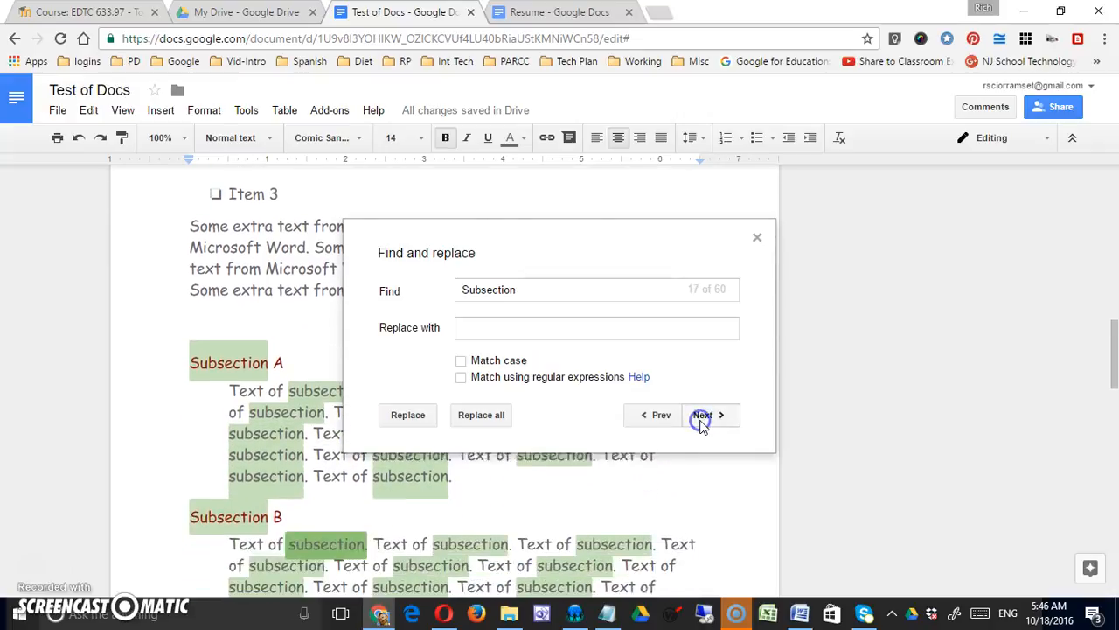
click(702, 420)
click(702, 420)
click(702, 420)
click(702, 421)
click(702, 421)
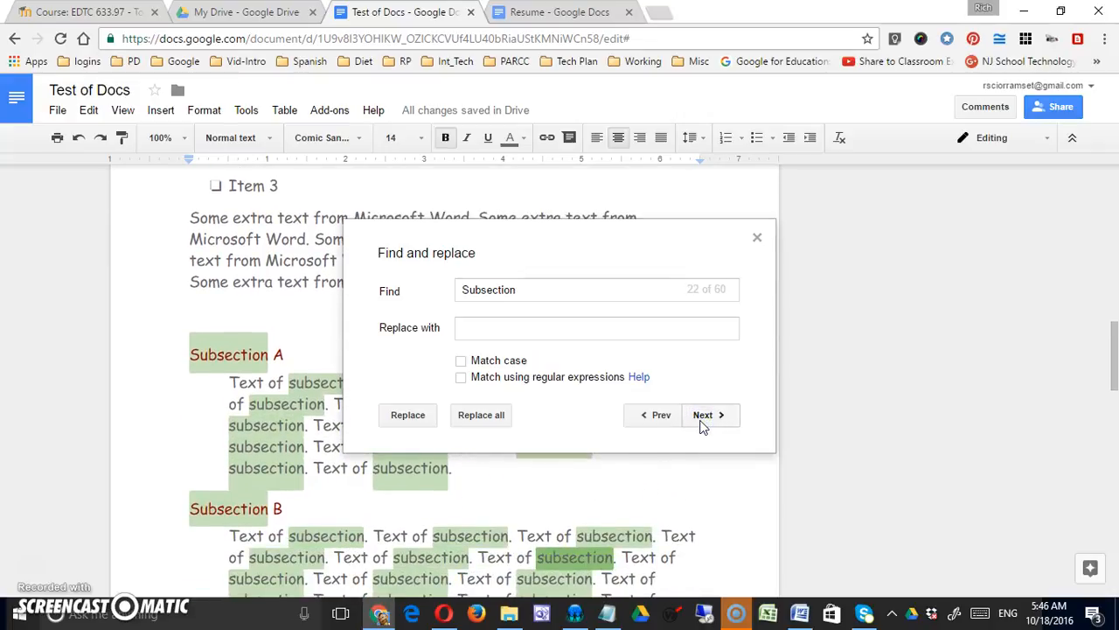
Narrow the search to "Subsection A", cycle through its matches, and open the replacement text for entry.
click(564, 289)
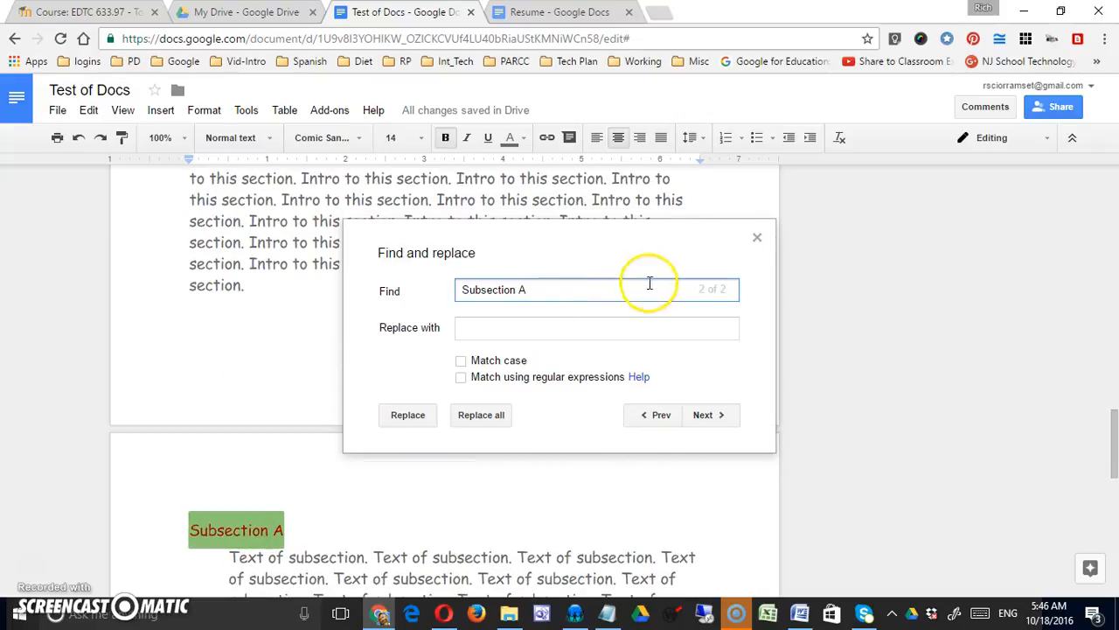
click(707, 416)
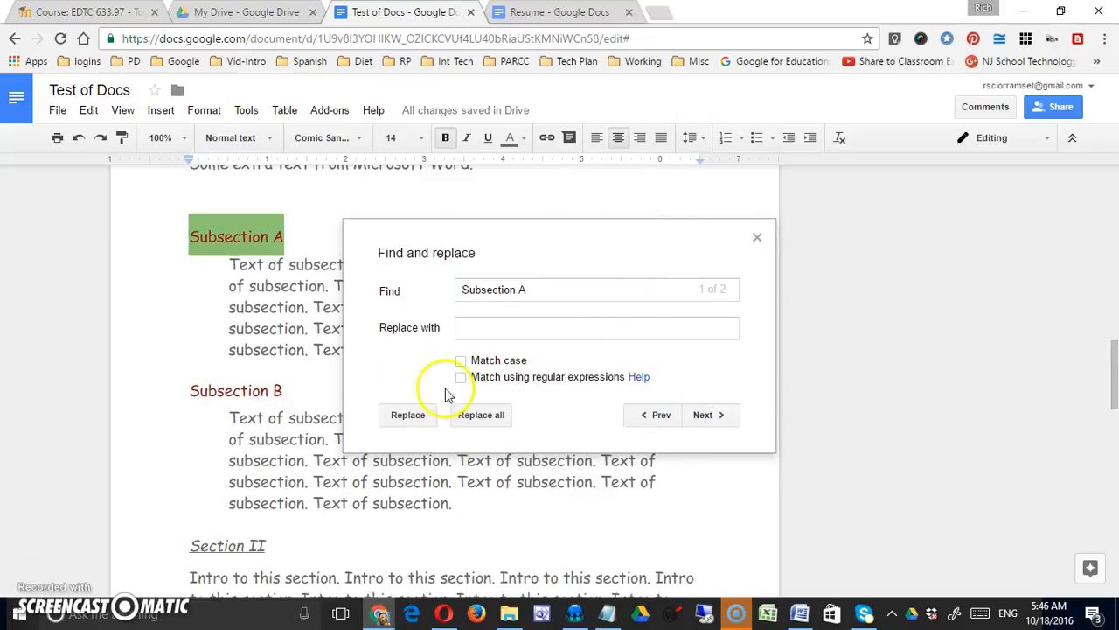
click(718, 417)
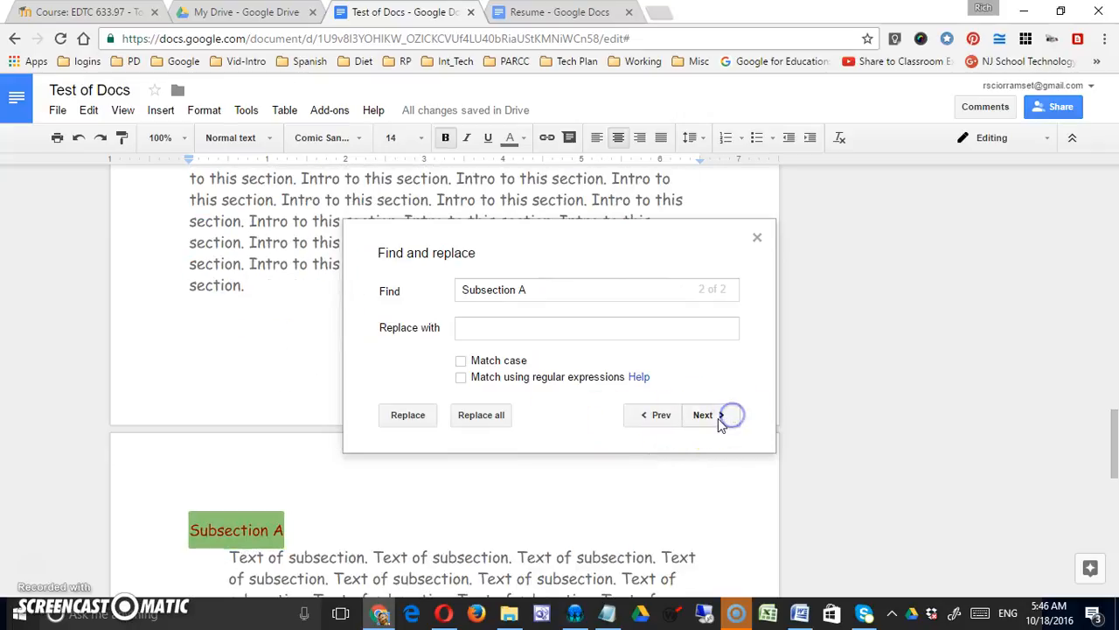
click(718, 418)
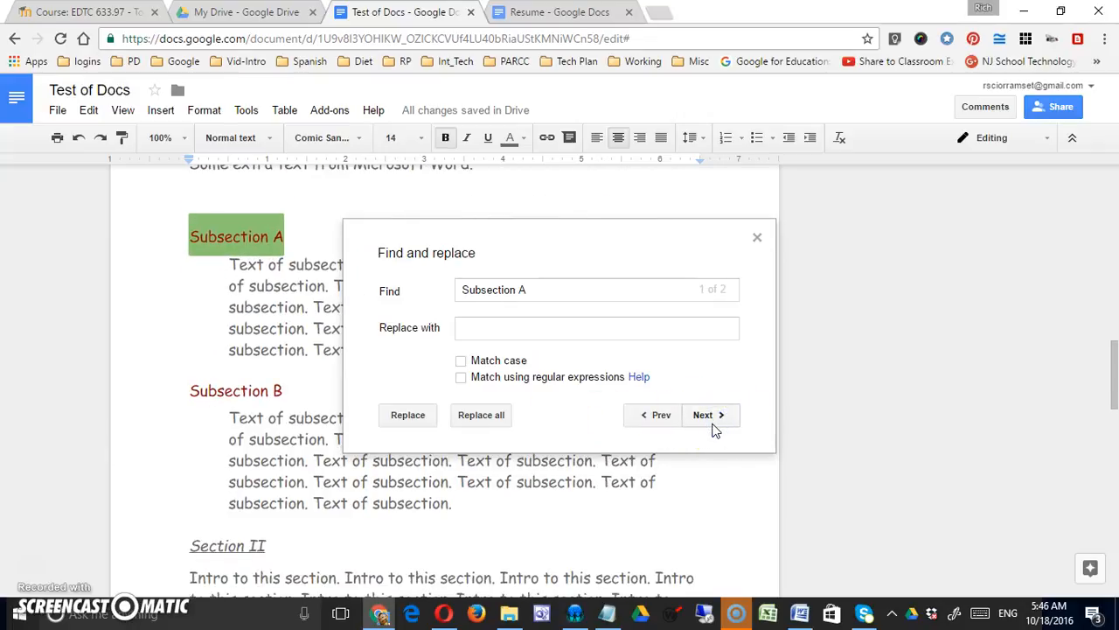
click(710, 420)
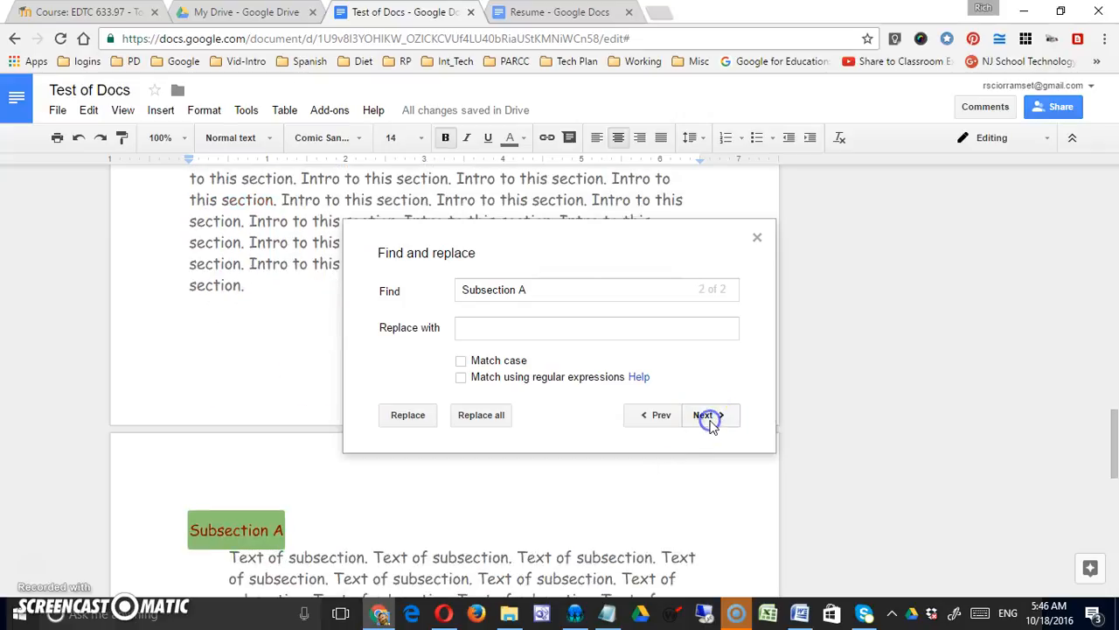
click(711, 422)
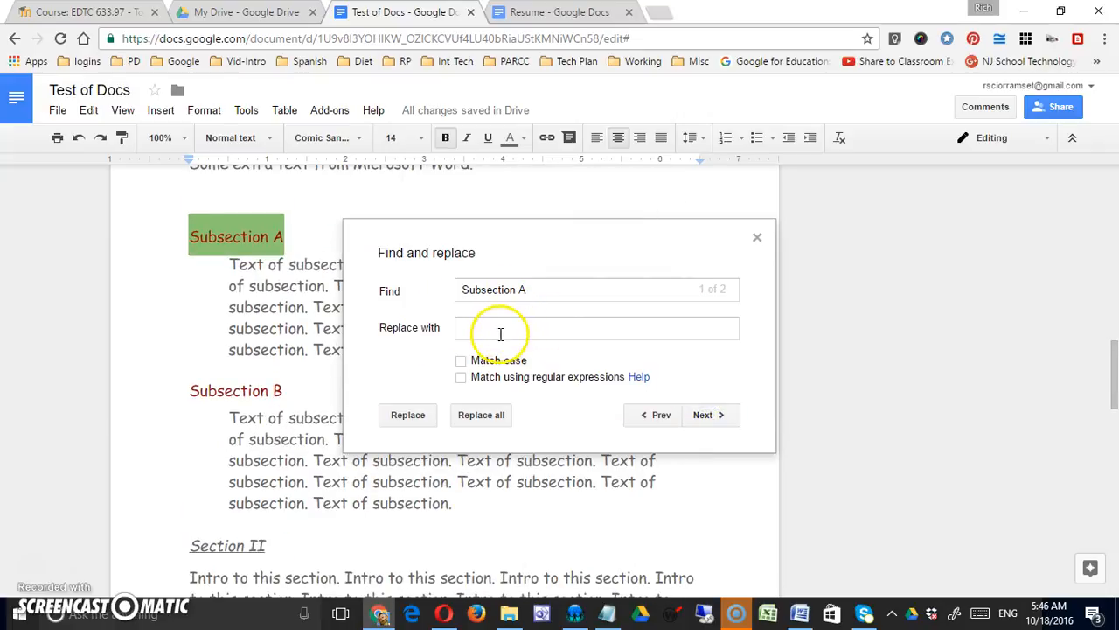
click(473, 328)
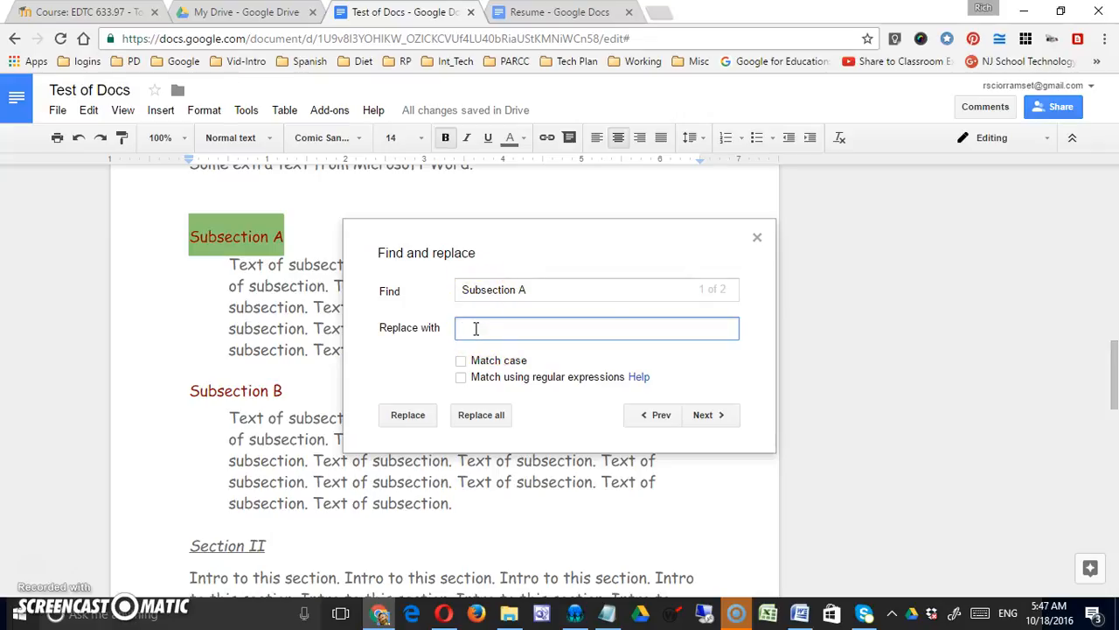
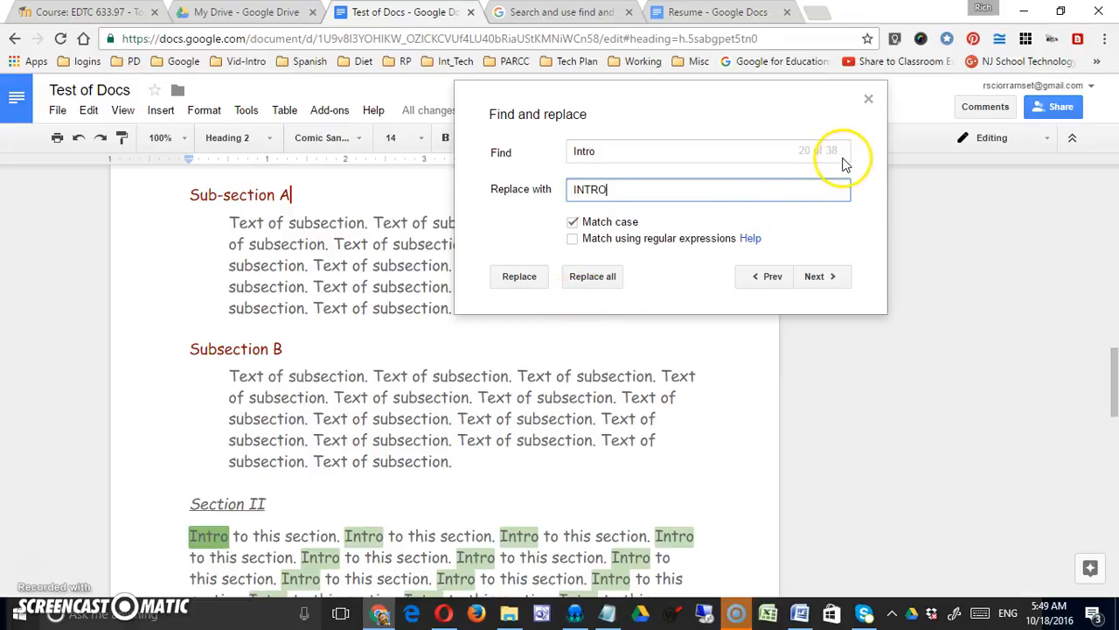
Replace all occurrences of "Intro" with "INTRO" using case matching, and review the replacements throughout the document.
click(593, 278)
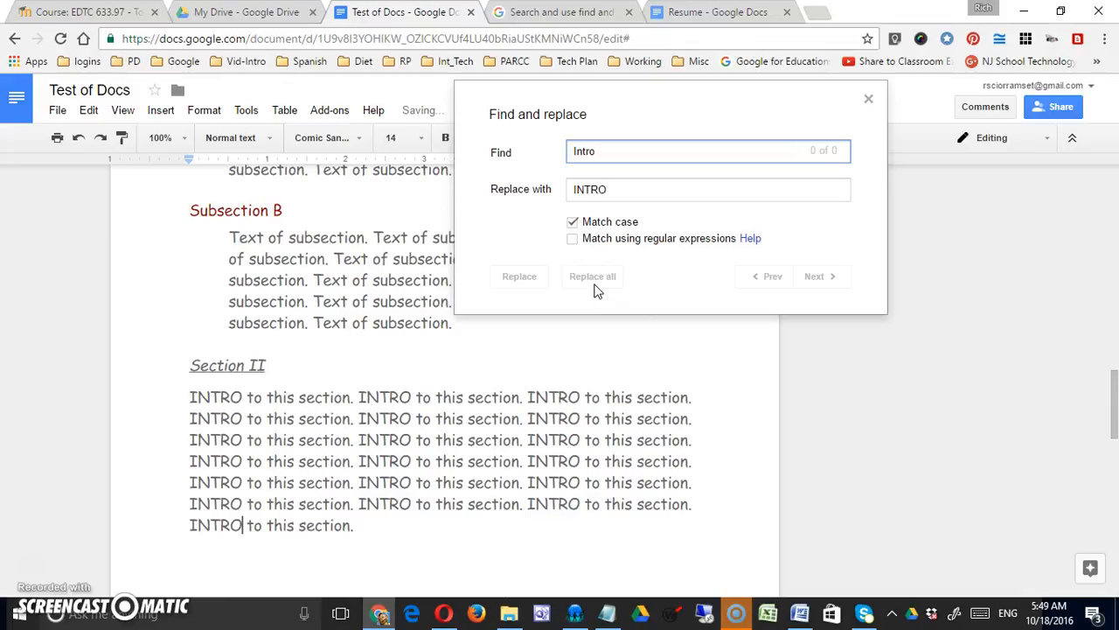
scroll(617, 481, down, 5)
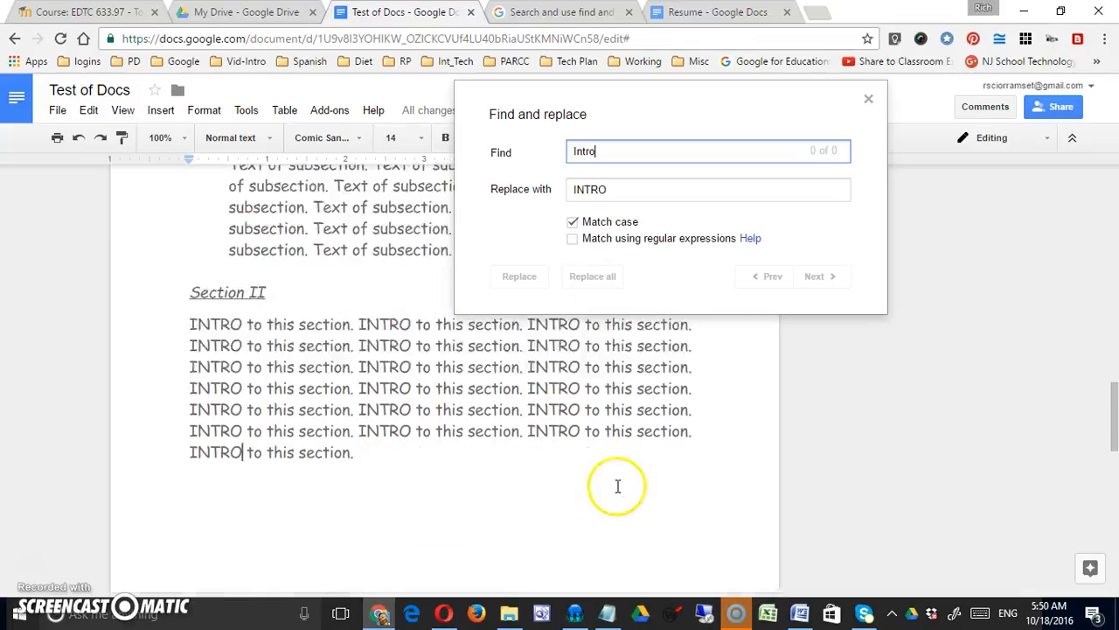
scroll(618, 479, down, 10)
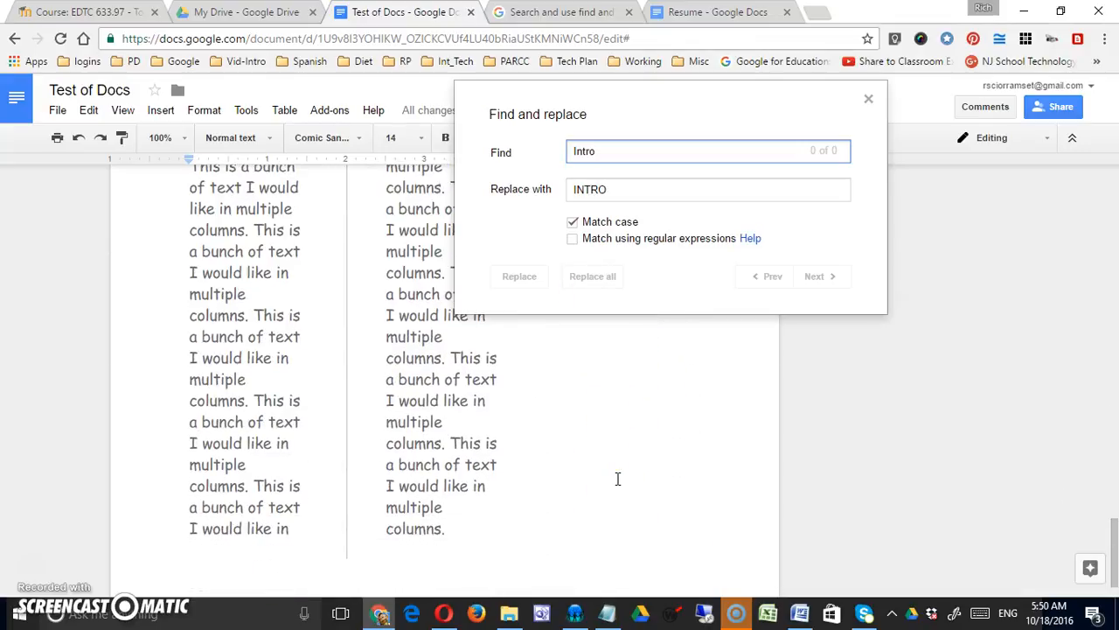
scroll(617, 479, up, 15)
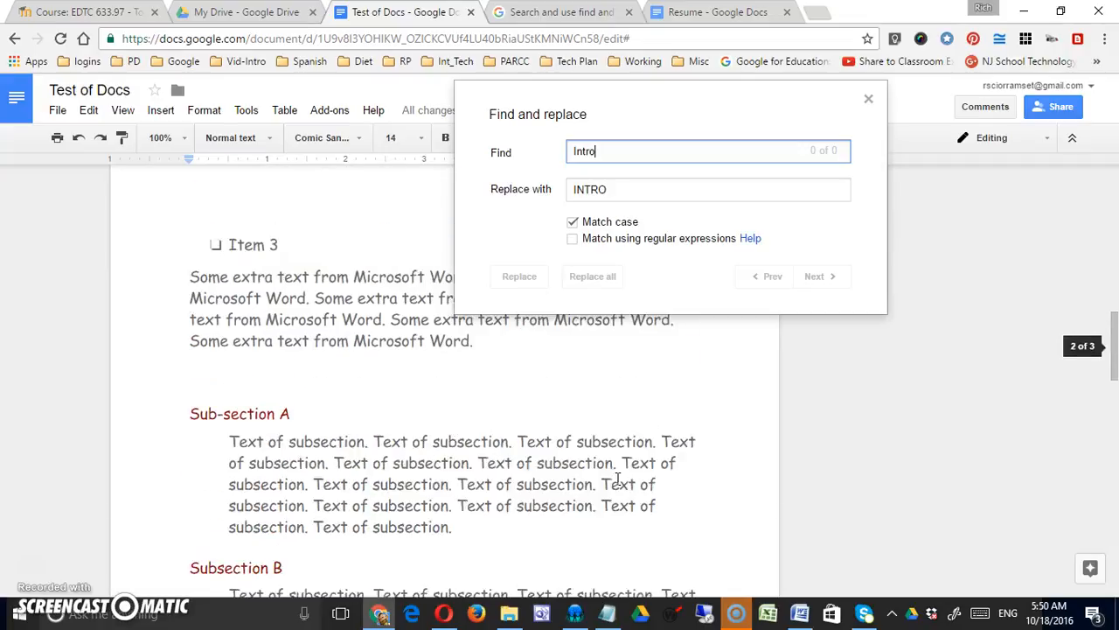
scroll(618, 478, up, 5)
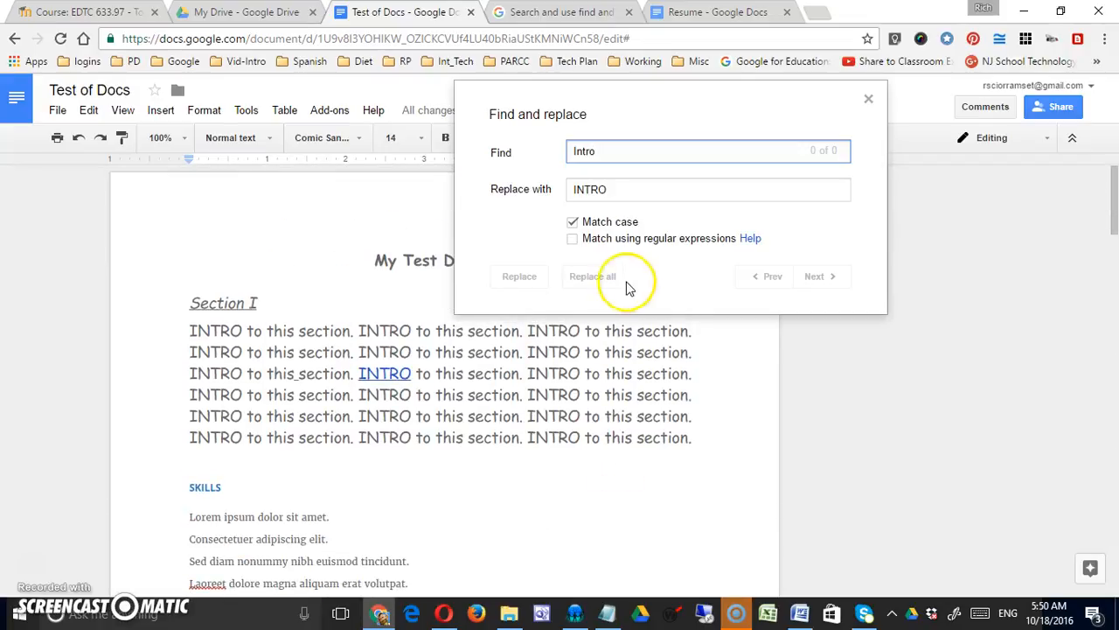
Replace every "INTRO" in the document with "Intro", keeping case matching on.
click(585, 189)
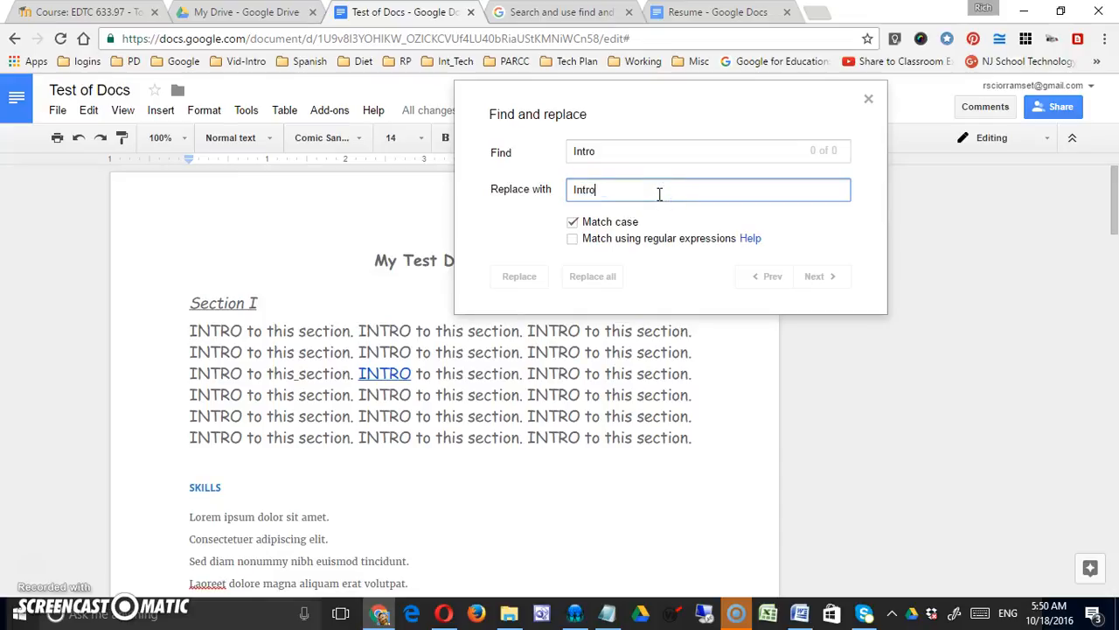
click(637, 155)
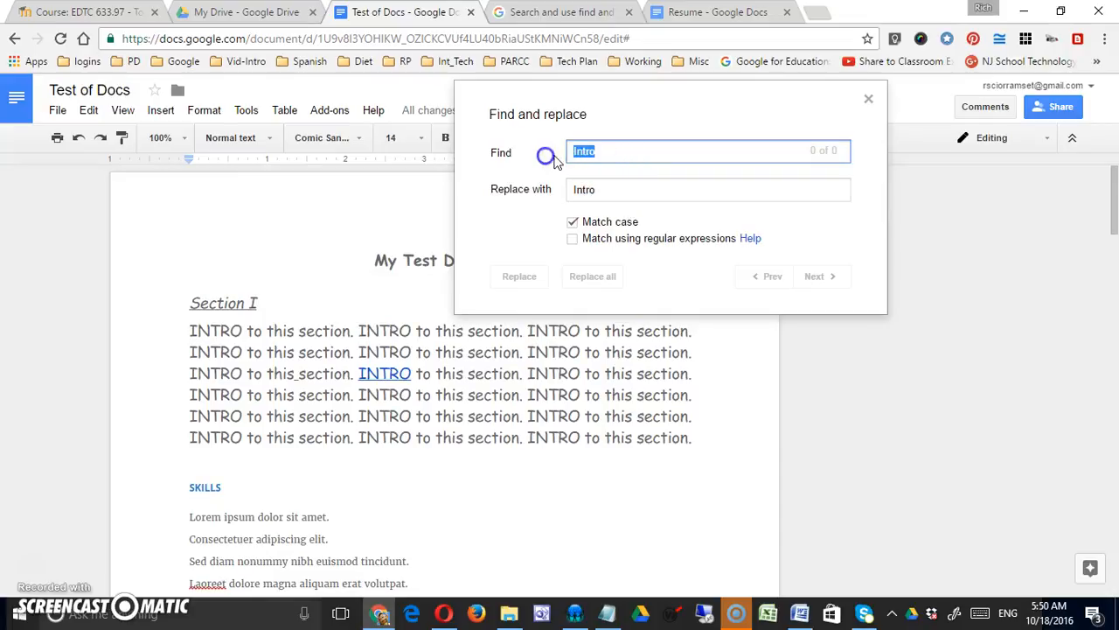
text(INTRO)
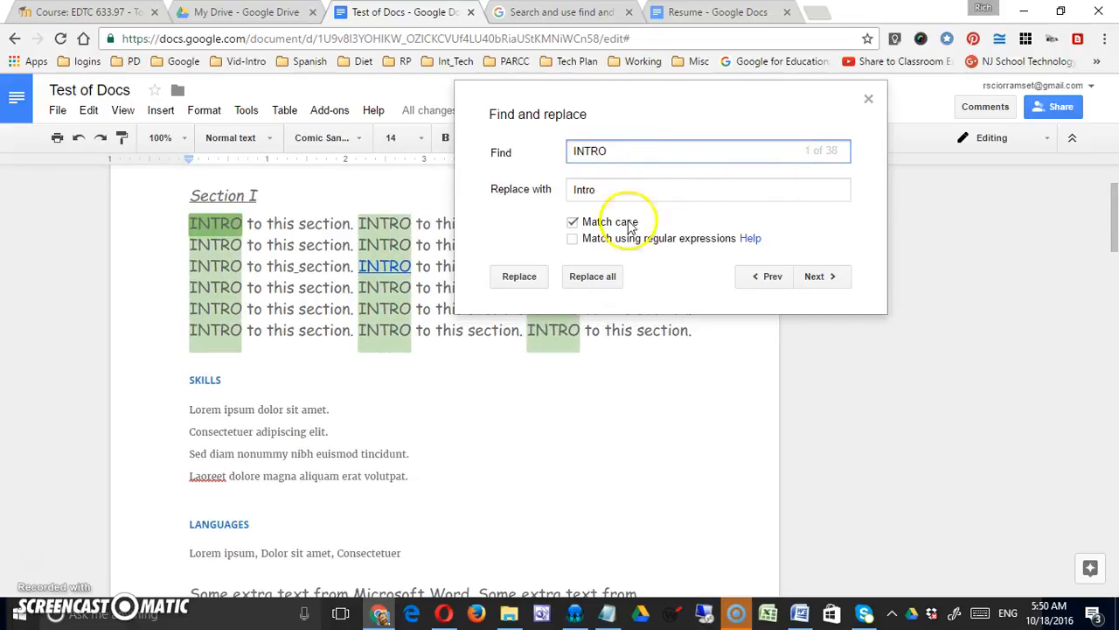
click(592, 278)
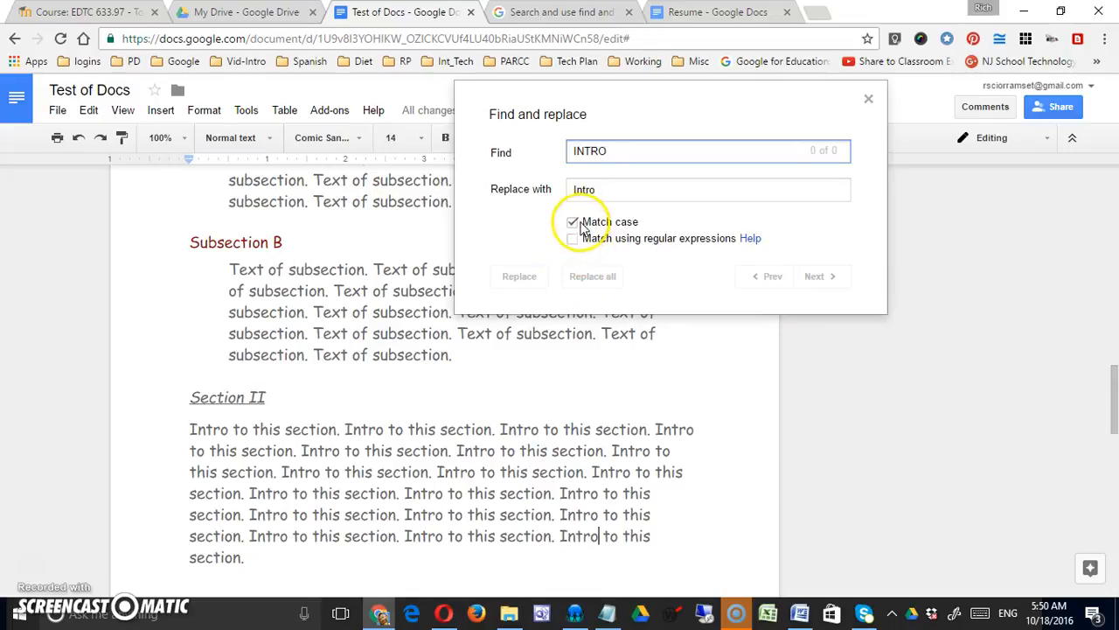
Turn off case matching, close Find and Replace, and place the cursor in the Section I paragraph.
click(575, 224)
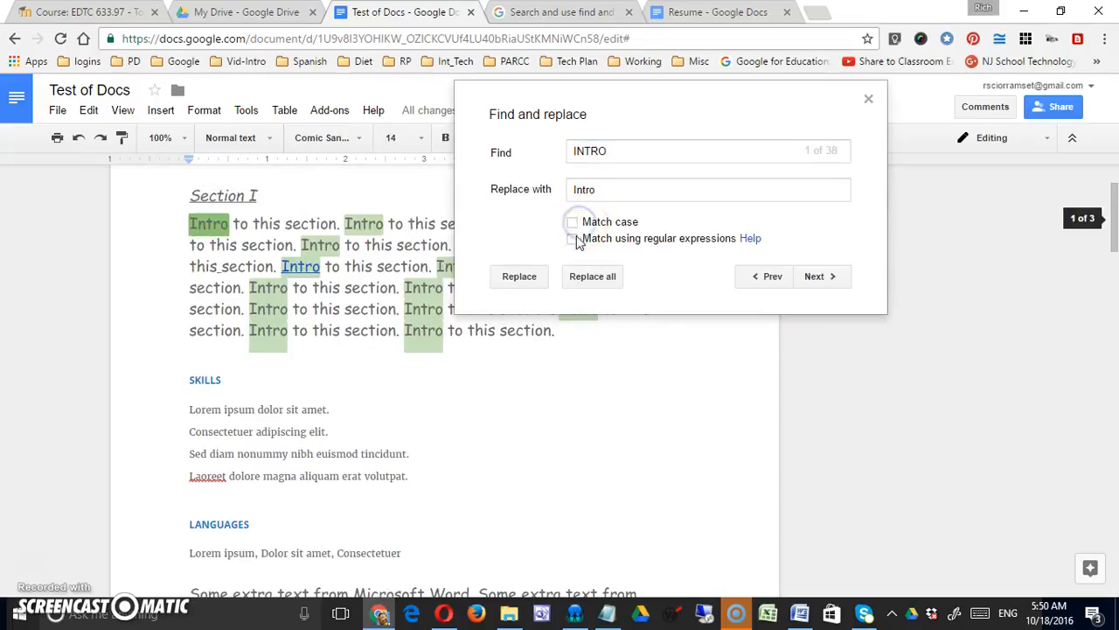
click(869, 101)
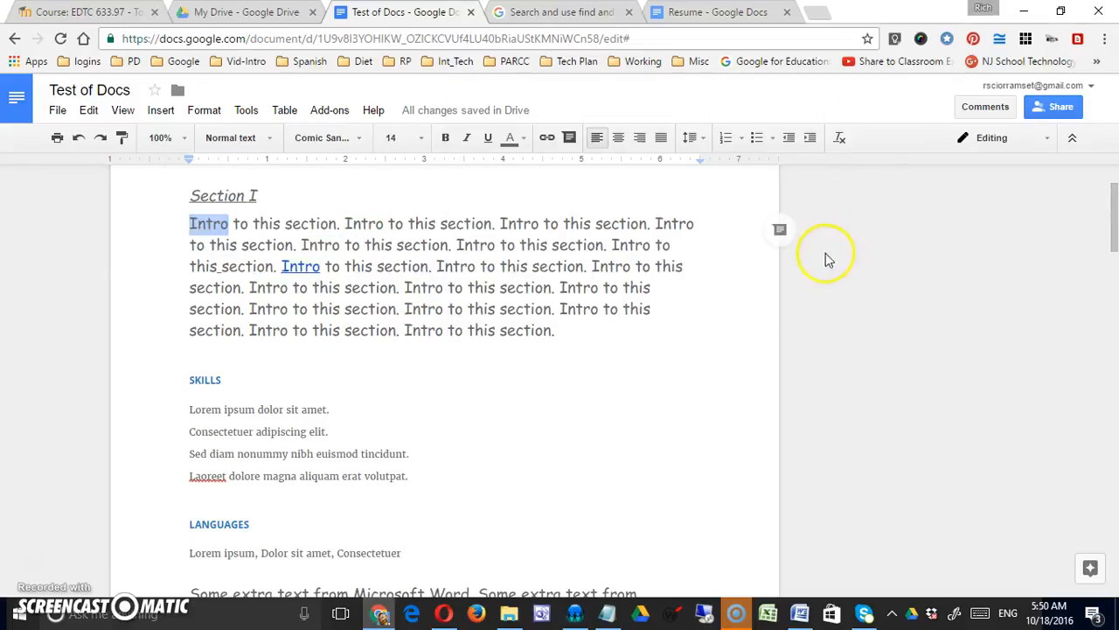
drag(1113, 220, 1113, 199)
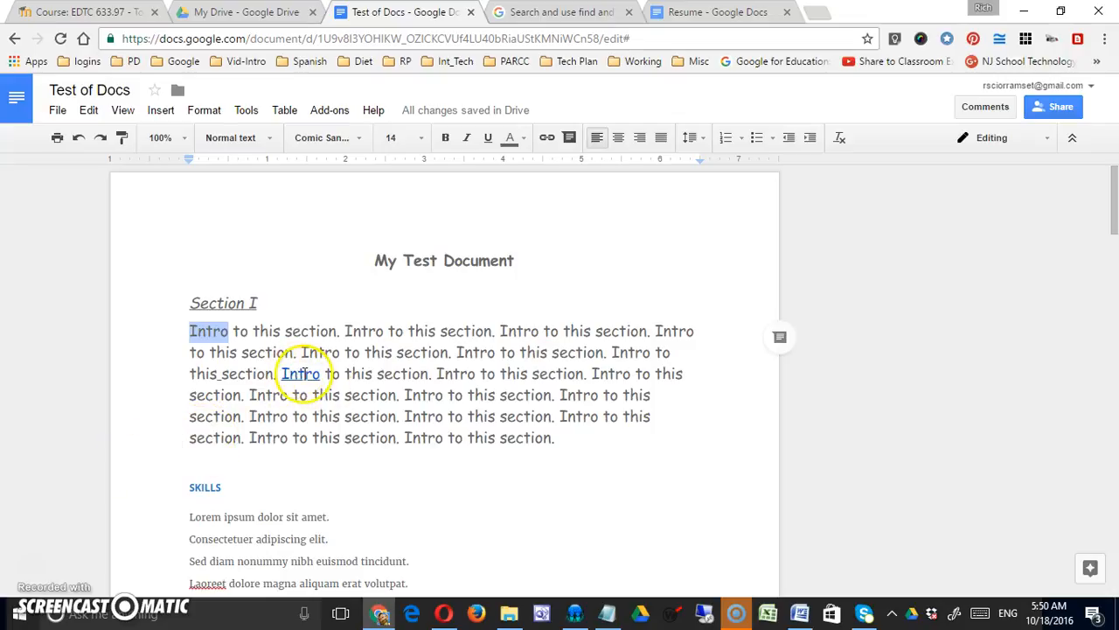
click(502, 410)
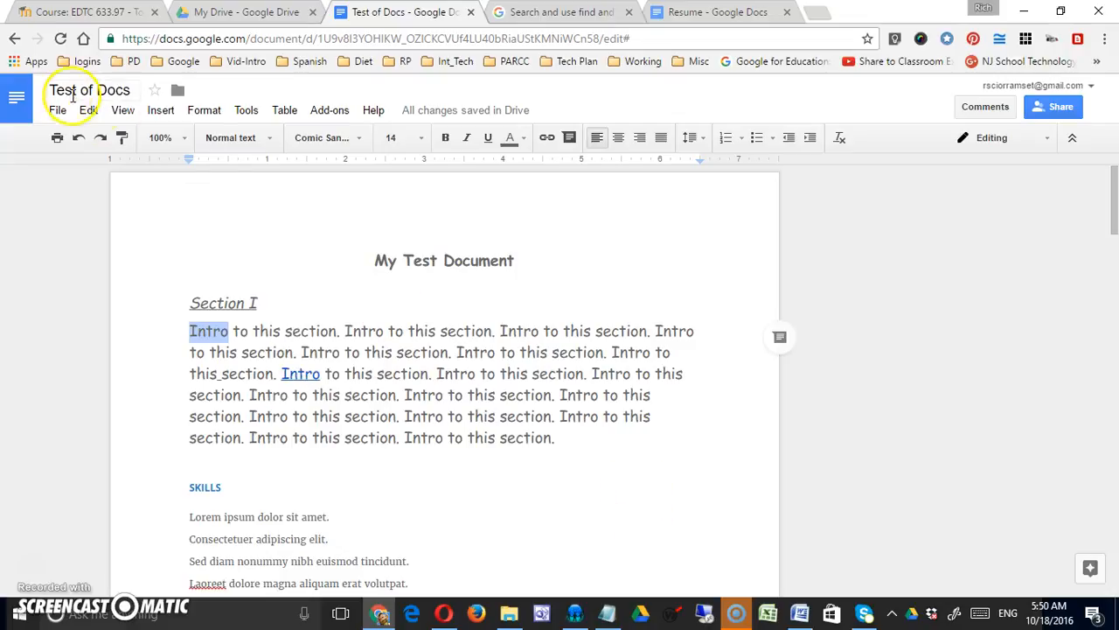
Look over the document's editing, suggesting and viewing mode options, and hide the ruler.
click(124, 111)
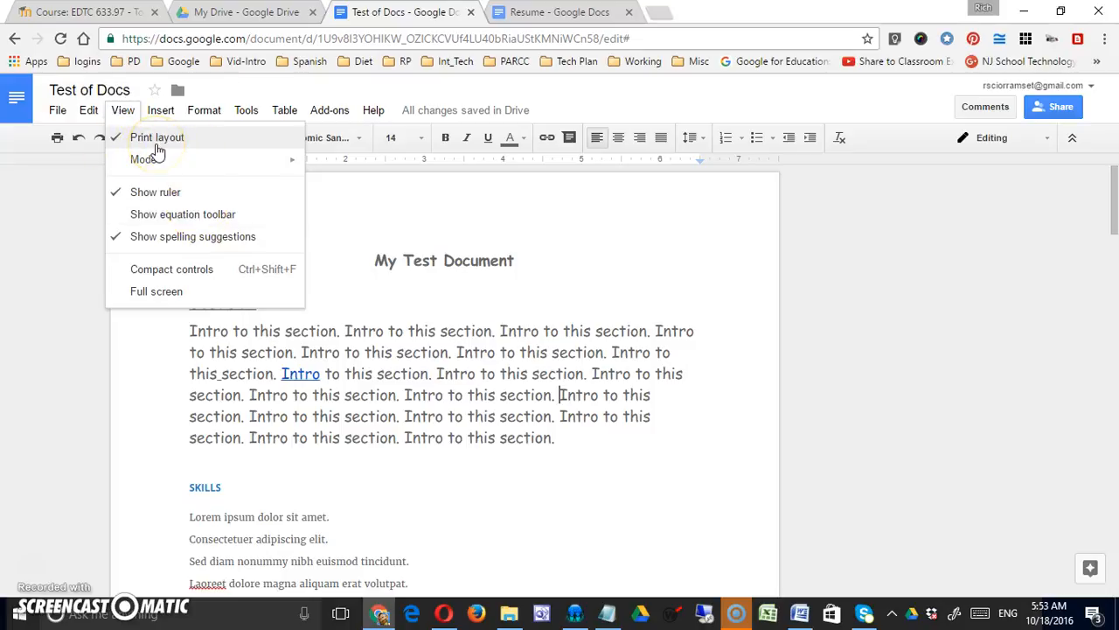
mouse_move(155, 166)
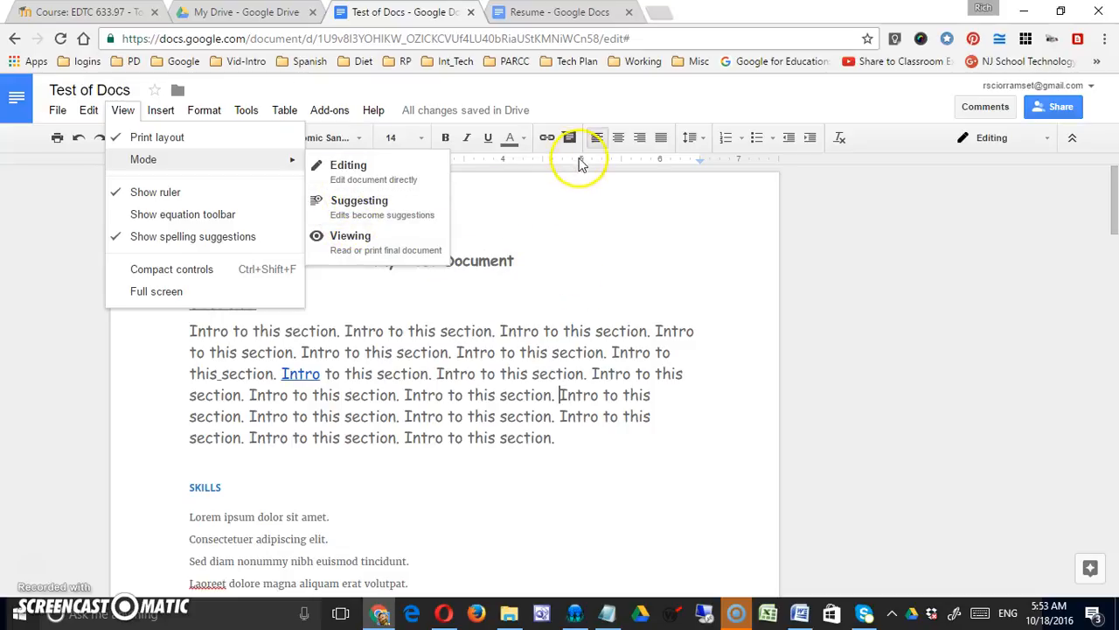
click(569, 189)
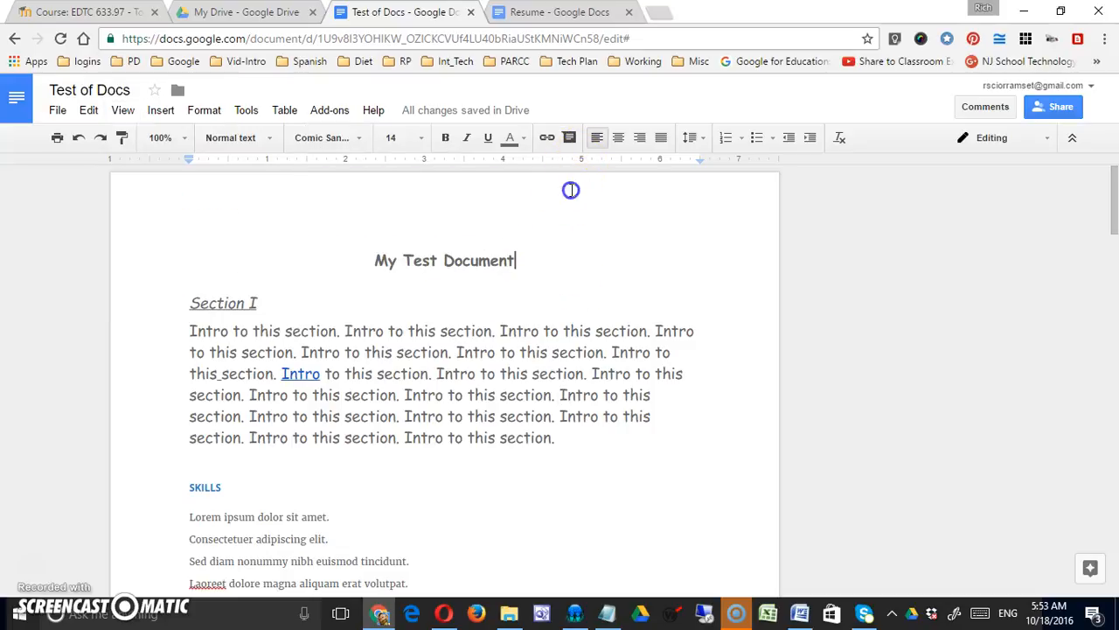
click(124, 112)
click(132, 189)
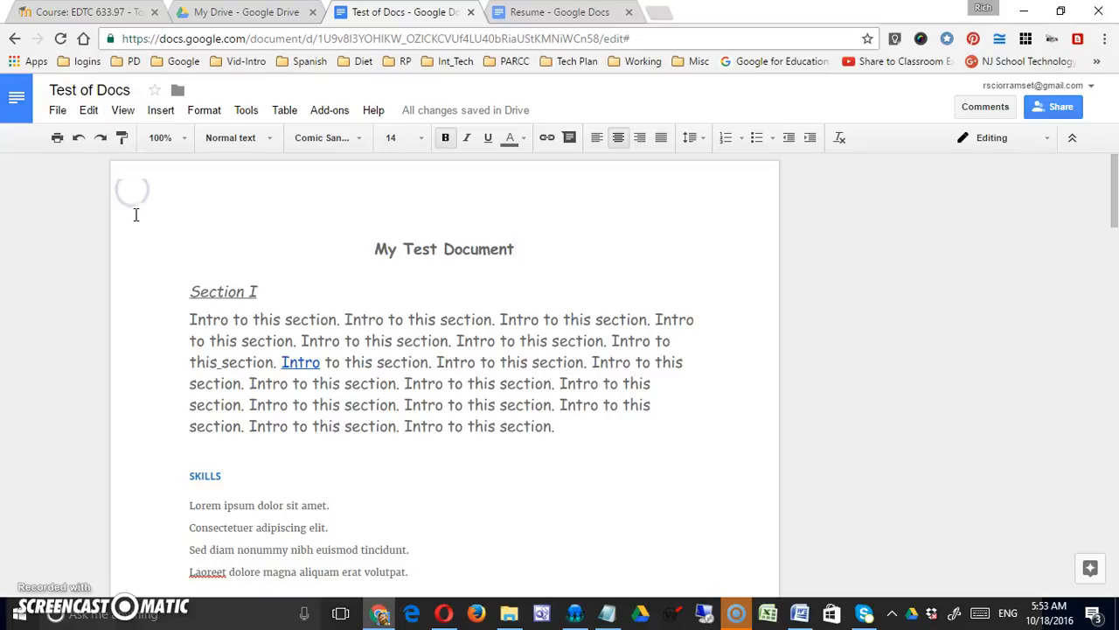
Show the ruler again and display the equation toolbar.
click(89, 110)
click(105, 189)
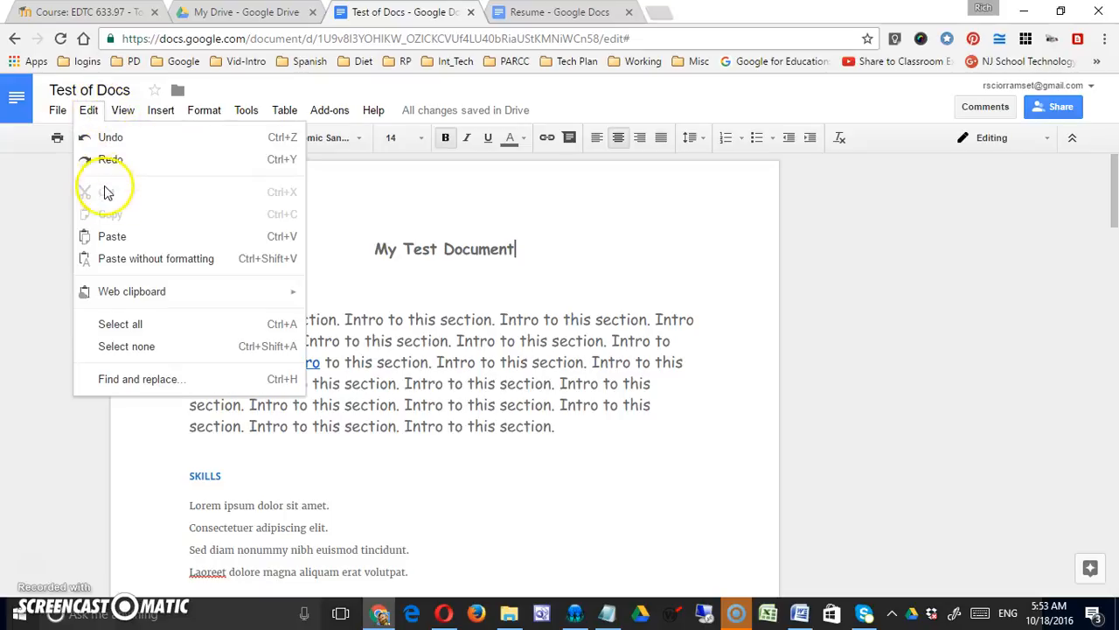
click(122, 110)
click(130, 191)
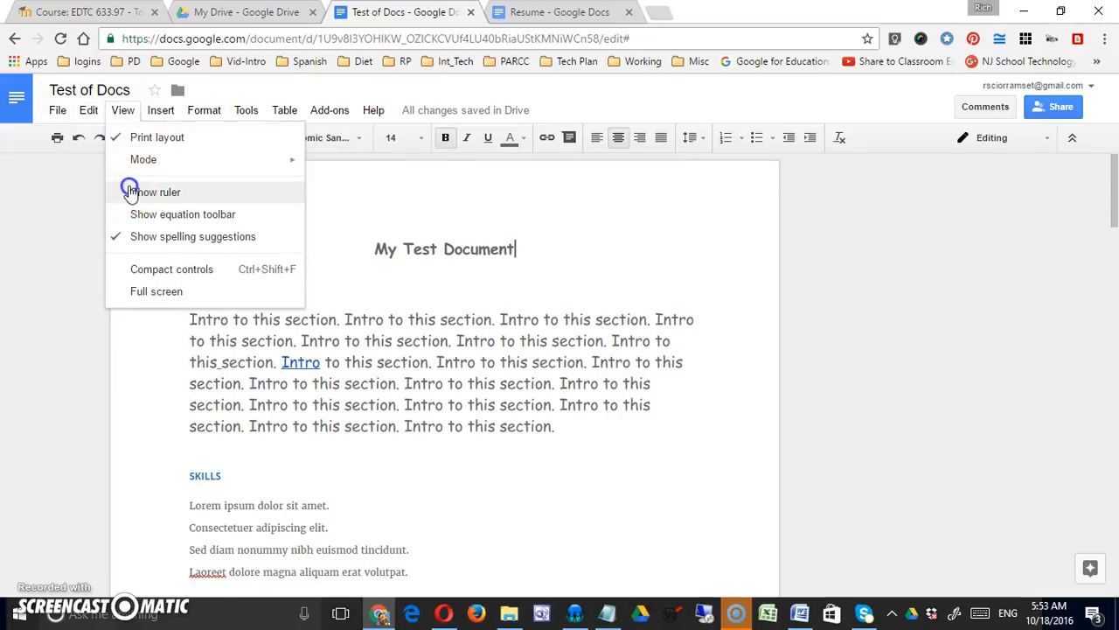
click(122, 110)
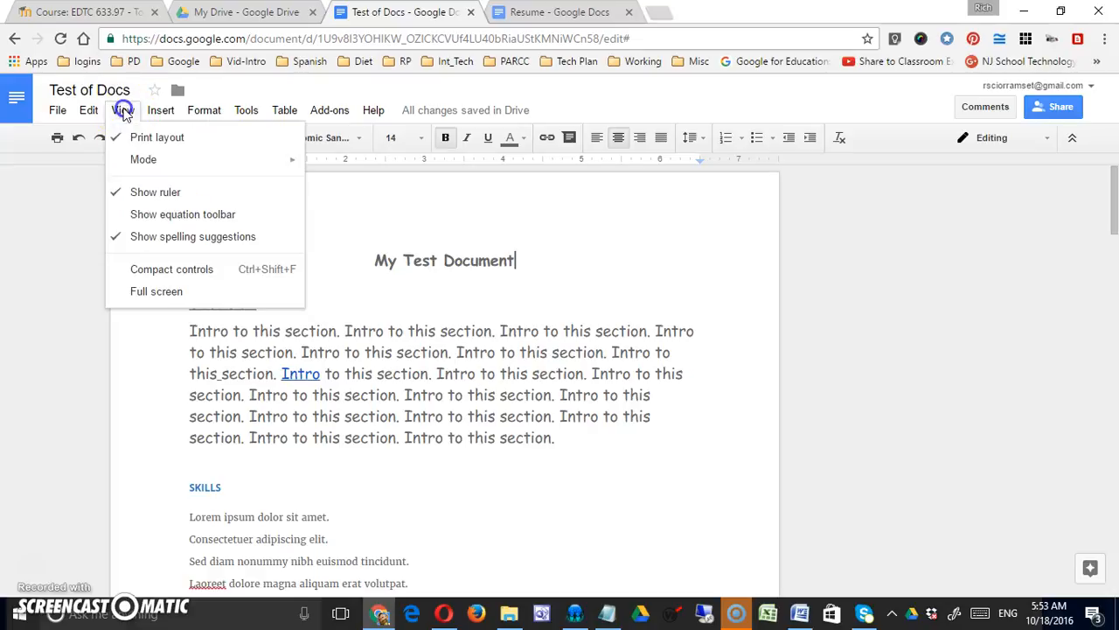
click(156, 215)
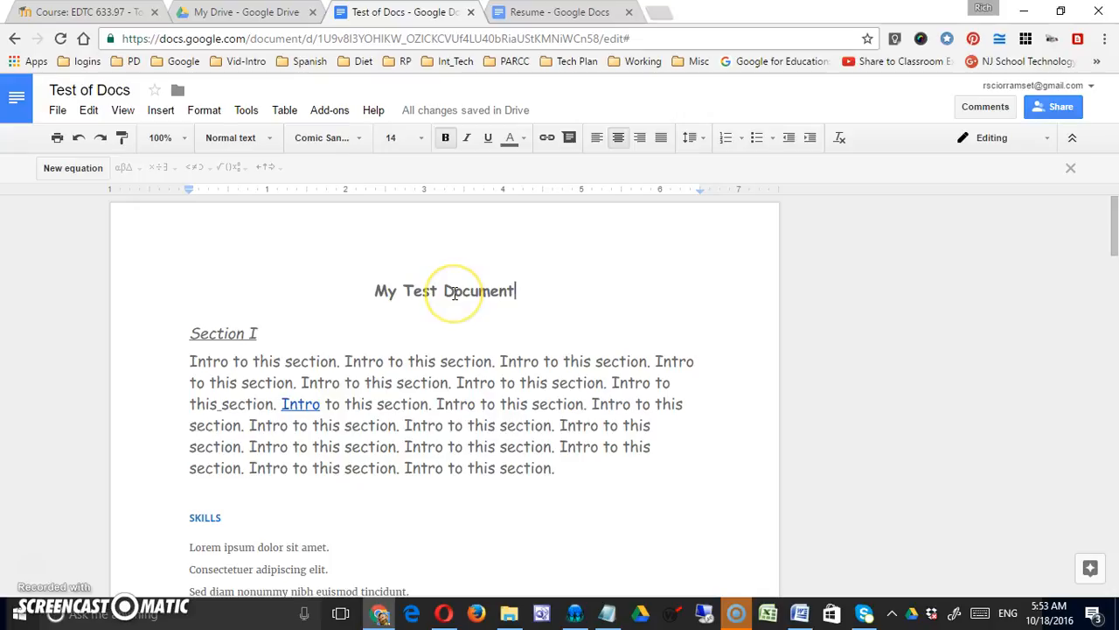
Start a new equation with x on a new line below the title, and look over the available operator, Greek letter and relation symbols.
key(Return)
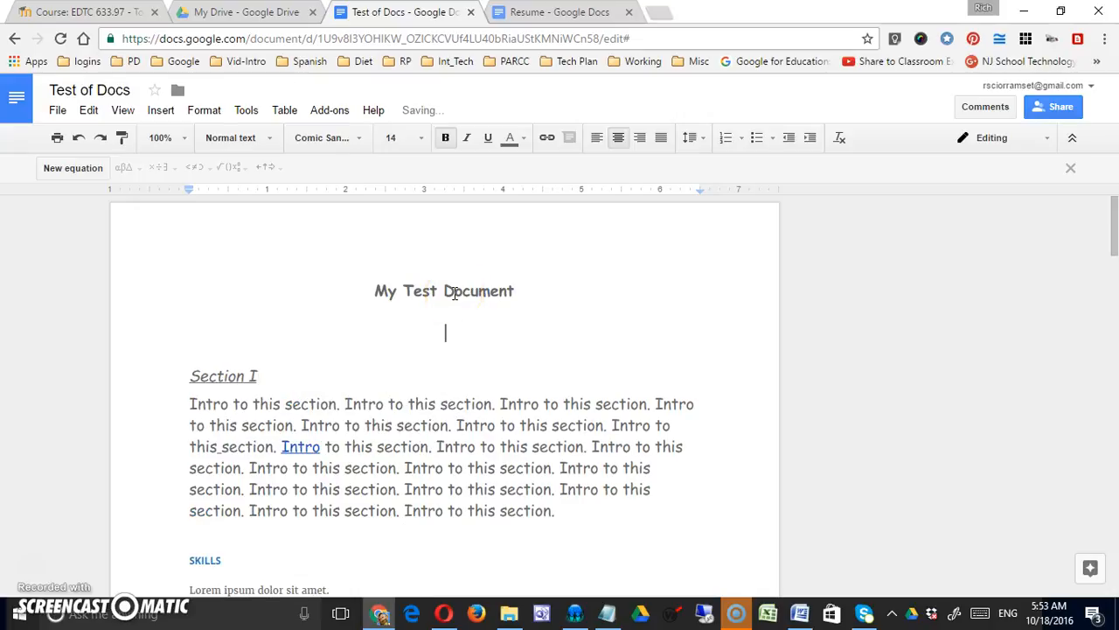
click(73, 171)
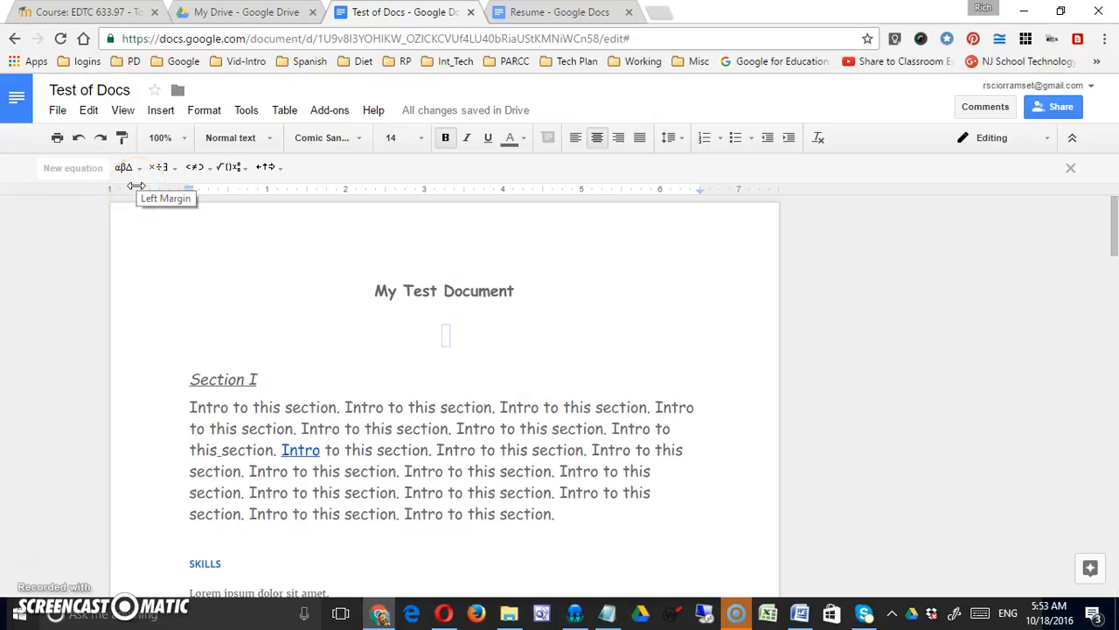
text(x)
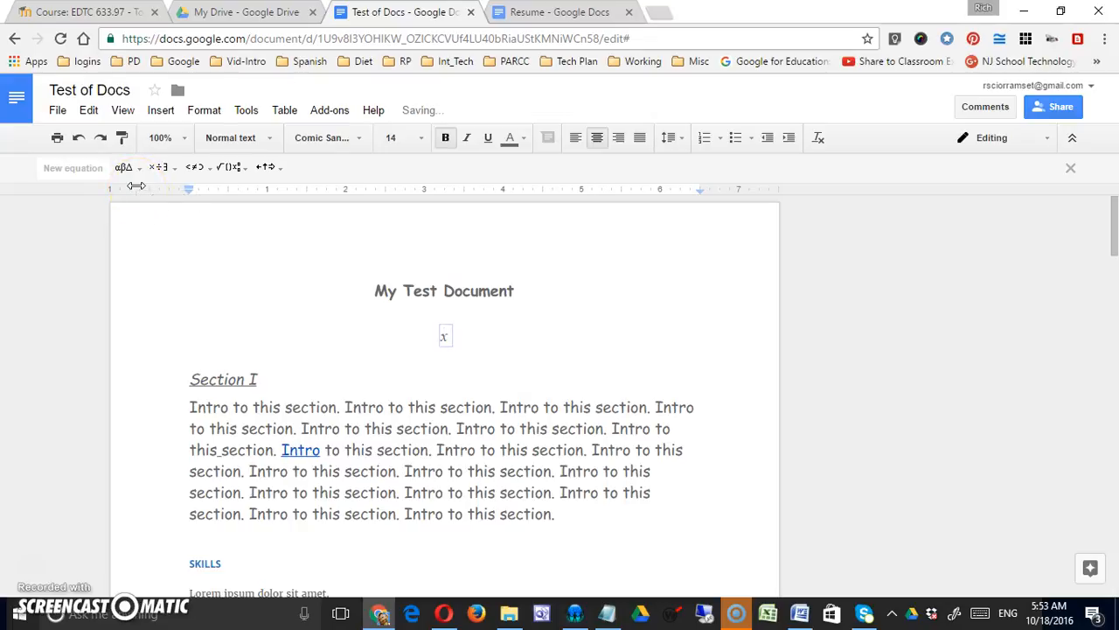
click(165, 168)
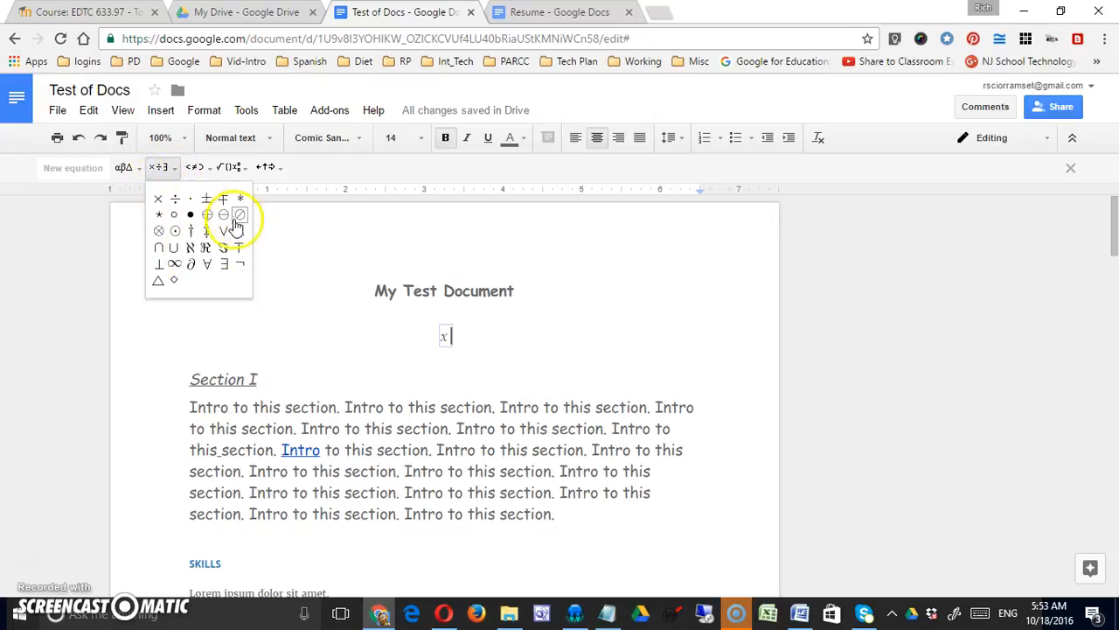
click(129, 170)
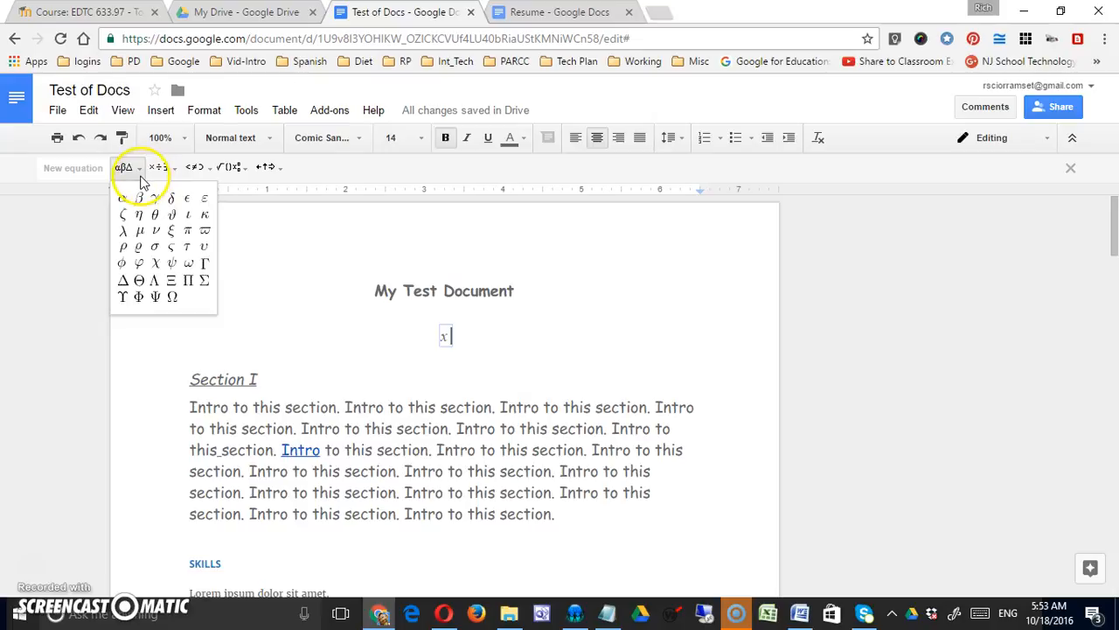
mouse_move(196, 169)
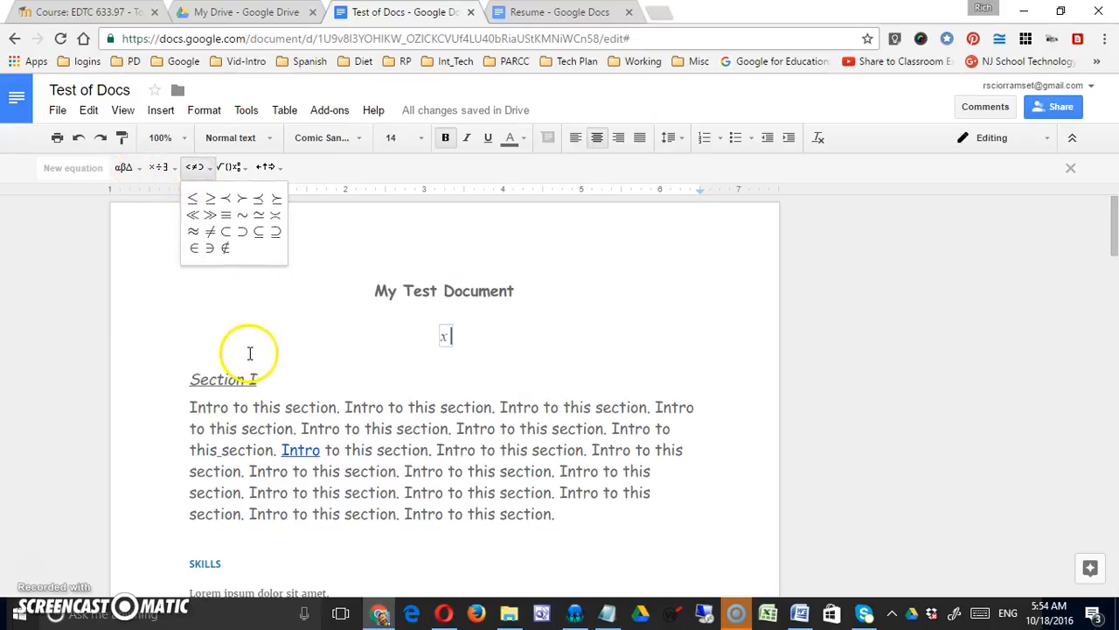
click(380, 350)
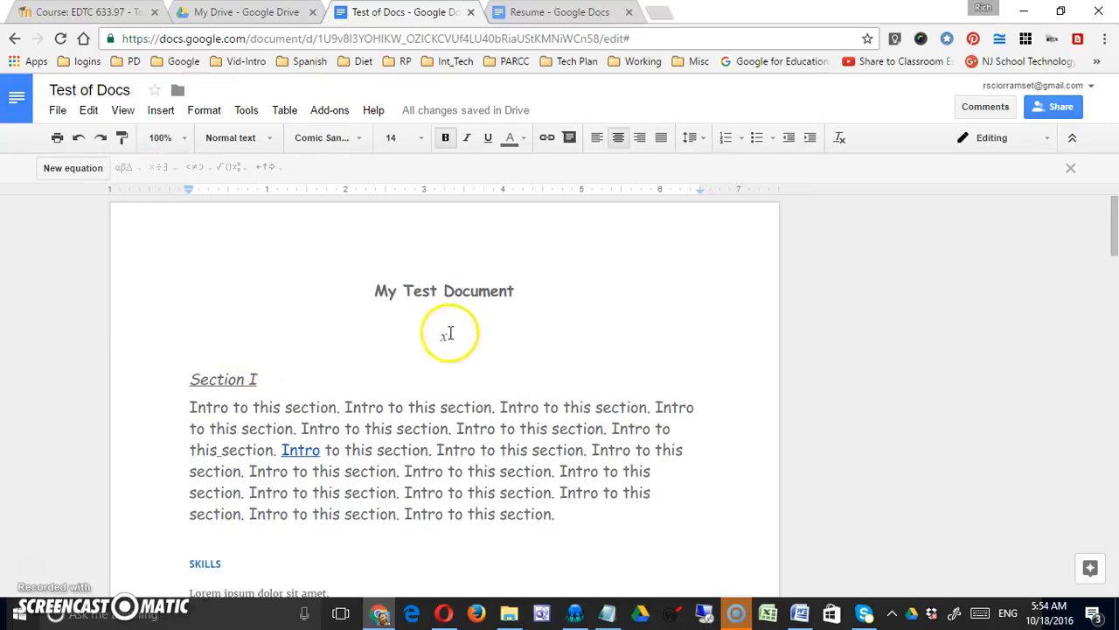
Complete the equation after x with an equals sign and a fraction of a over b.
click(450, 334)
click(445, 339)
text(=)
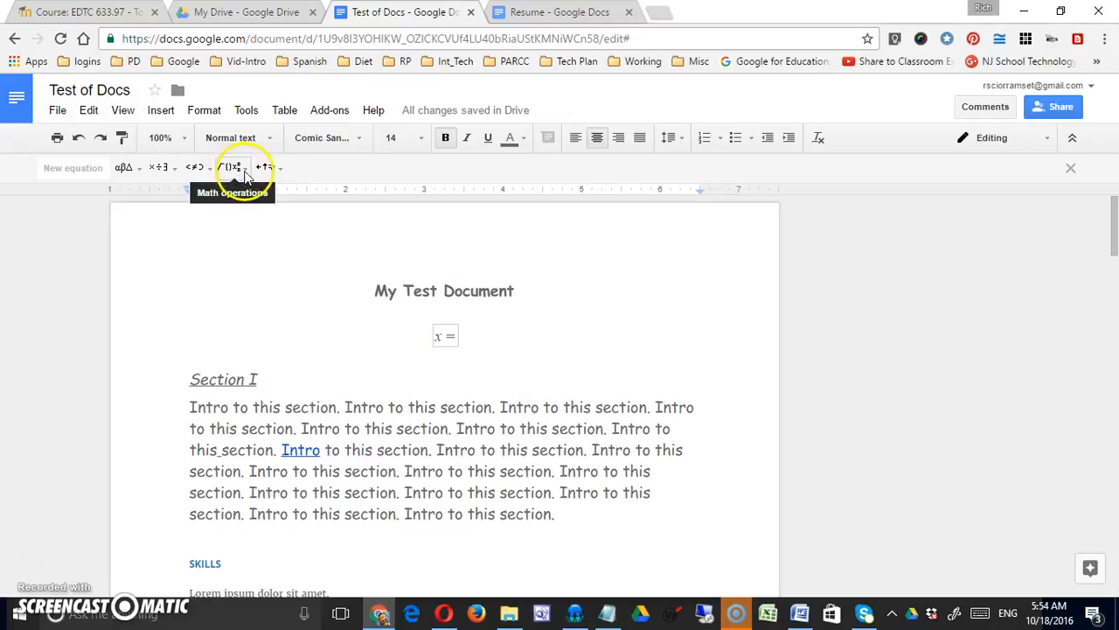
click(244, 171)
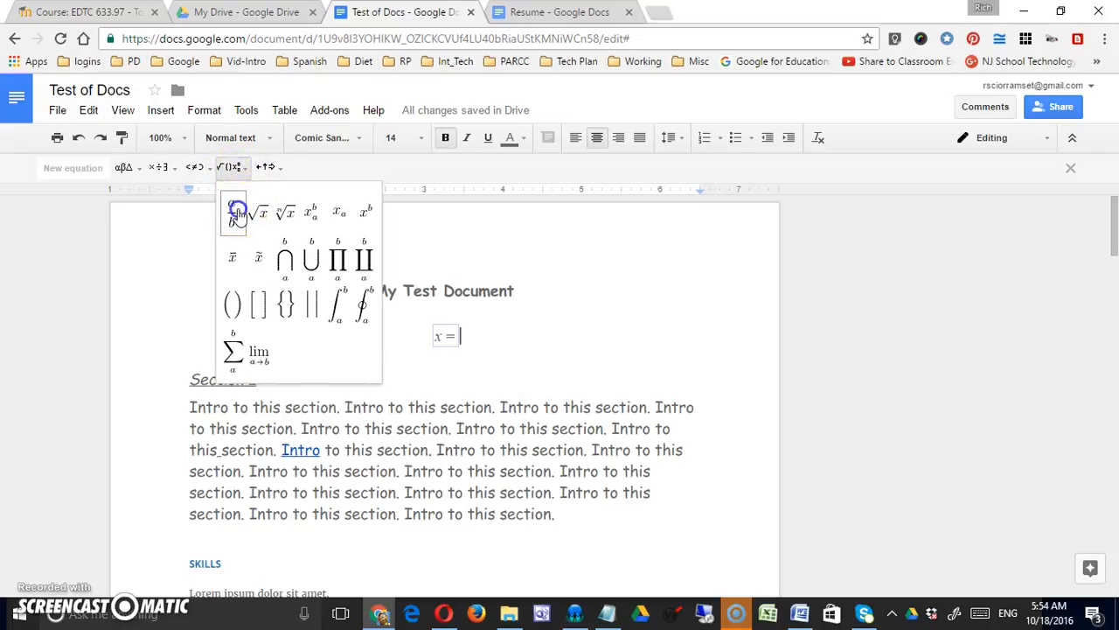
click(234, 210)
text(a)
click(459, 342)
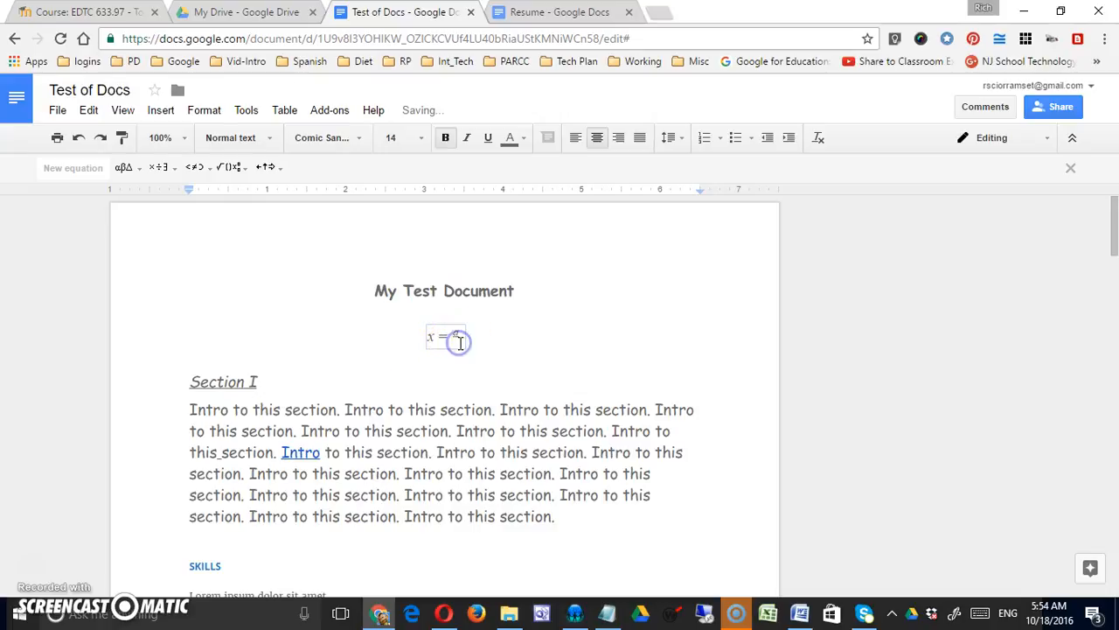
double_click(453, 342)
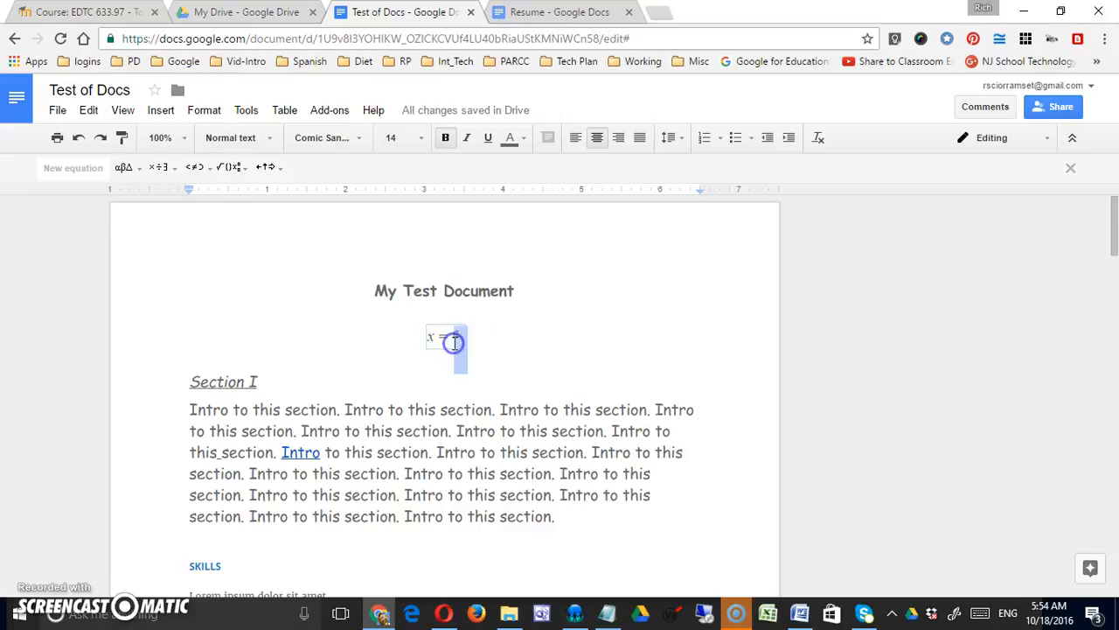
click(457, 338)
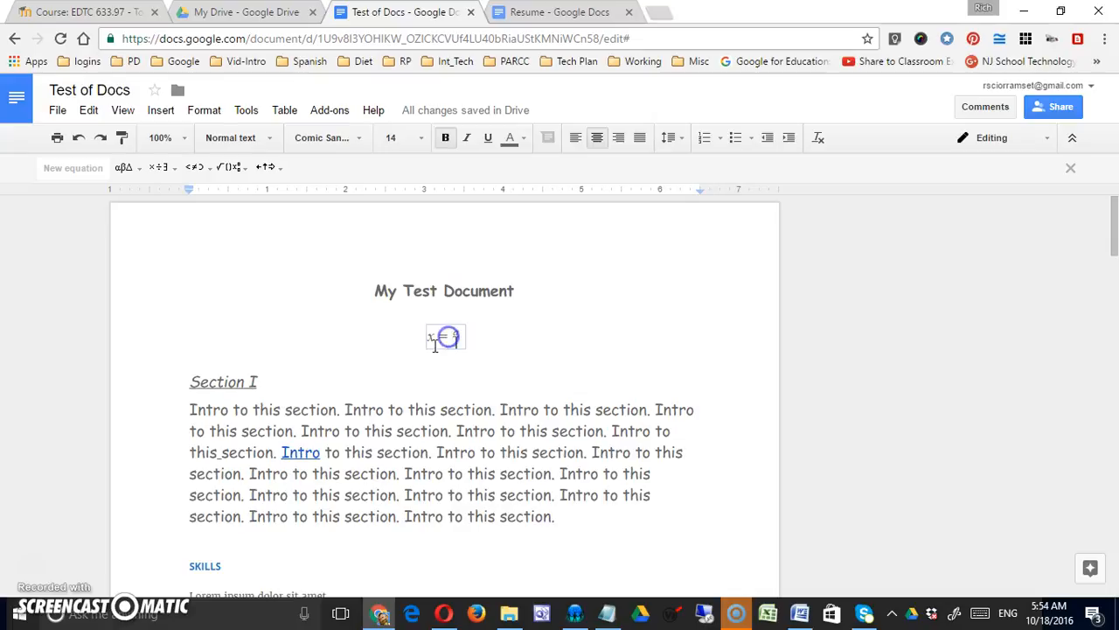
click(498, 377)
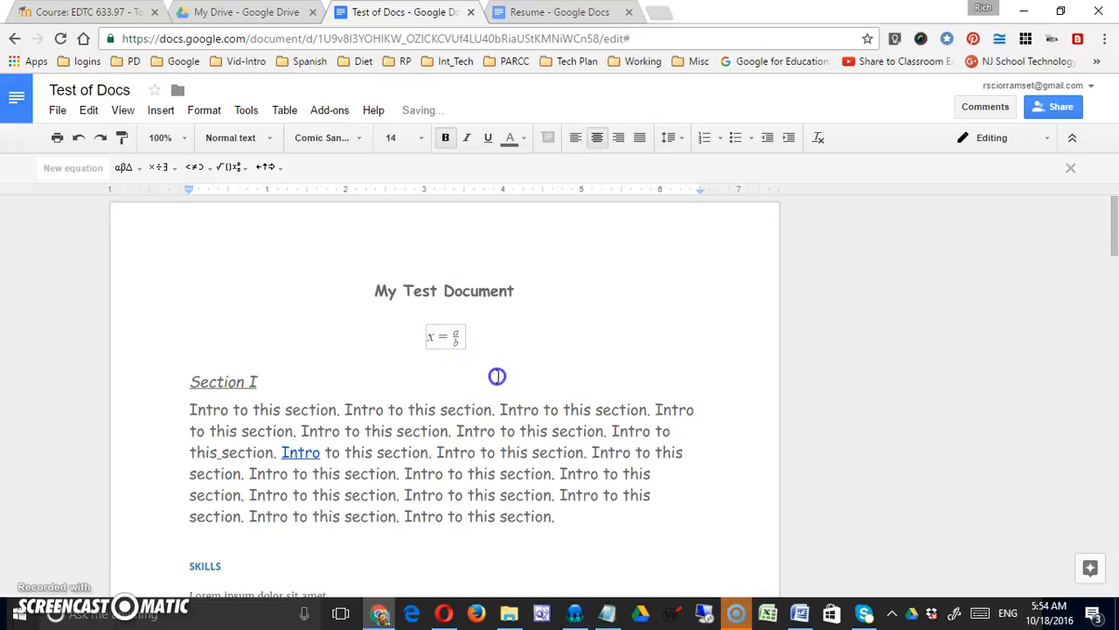
Place the cursor in front of the equation and hide the equation toolbar.
click(431, 330)
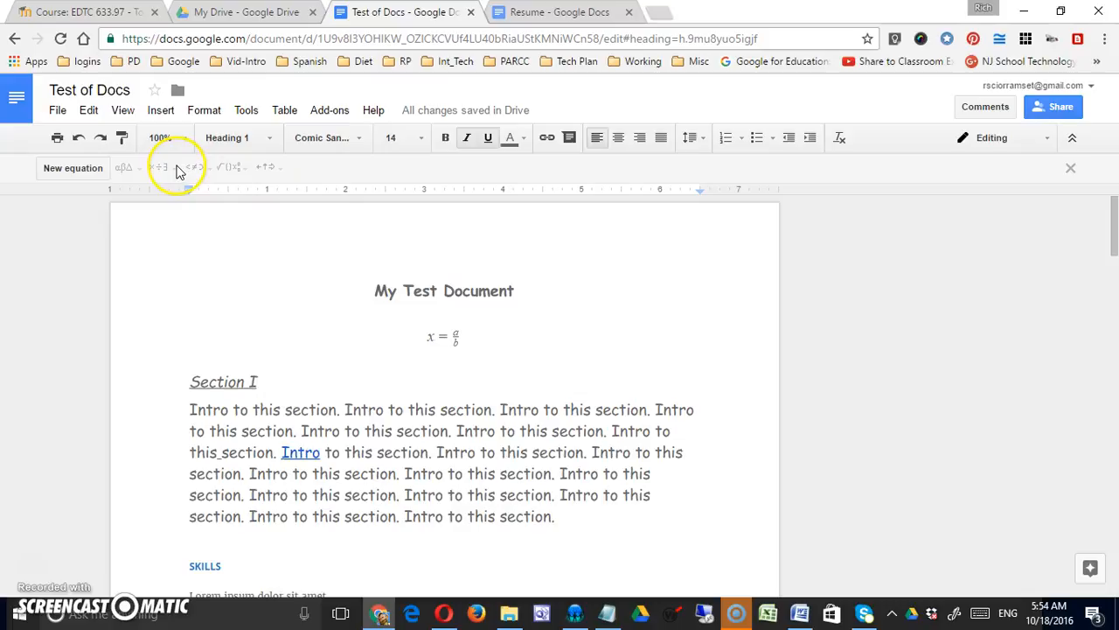
click(370, 327)
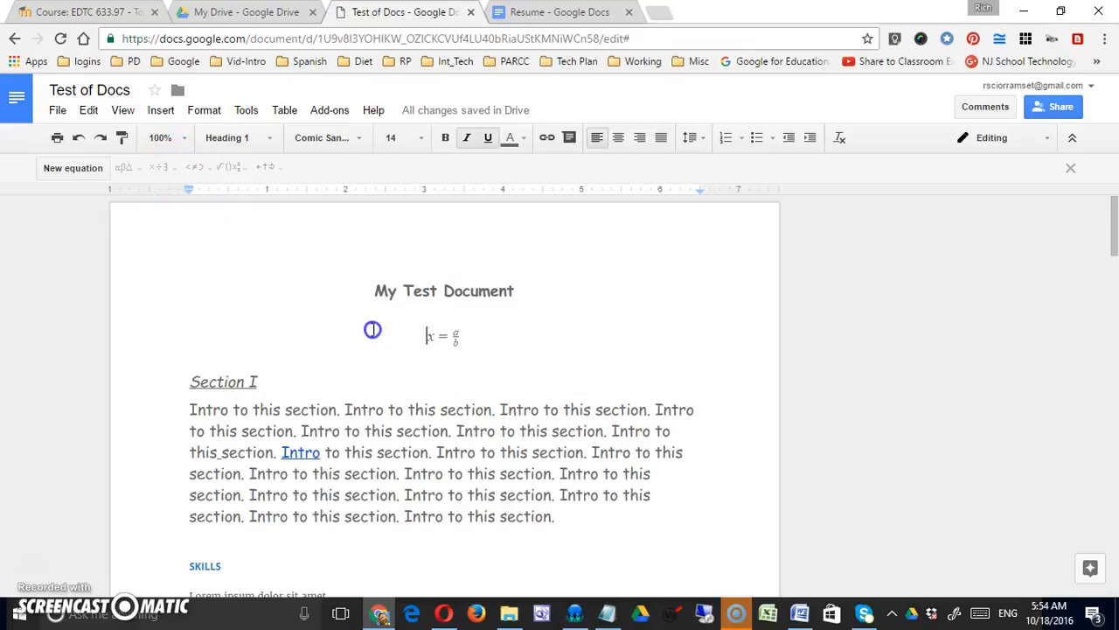
click(165, 114)
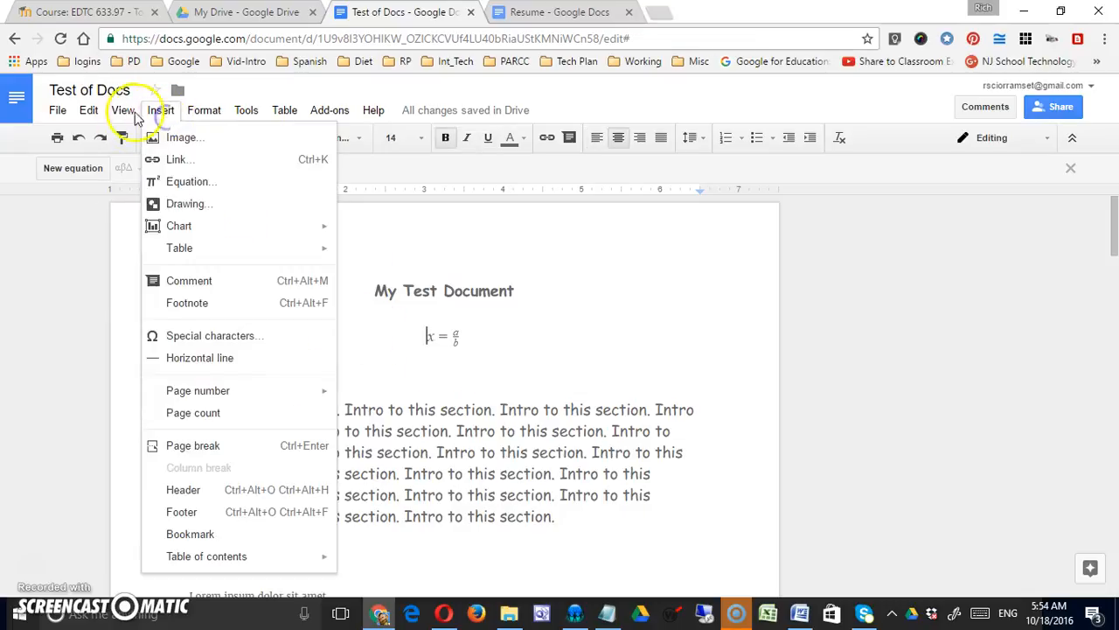
mouse_move(121, 111)
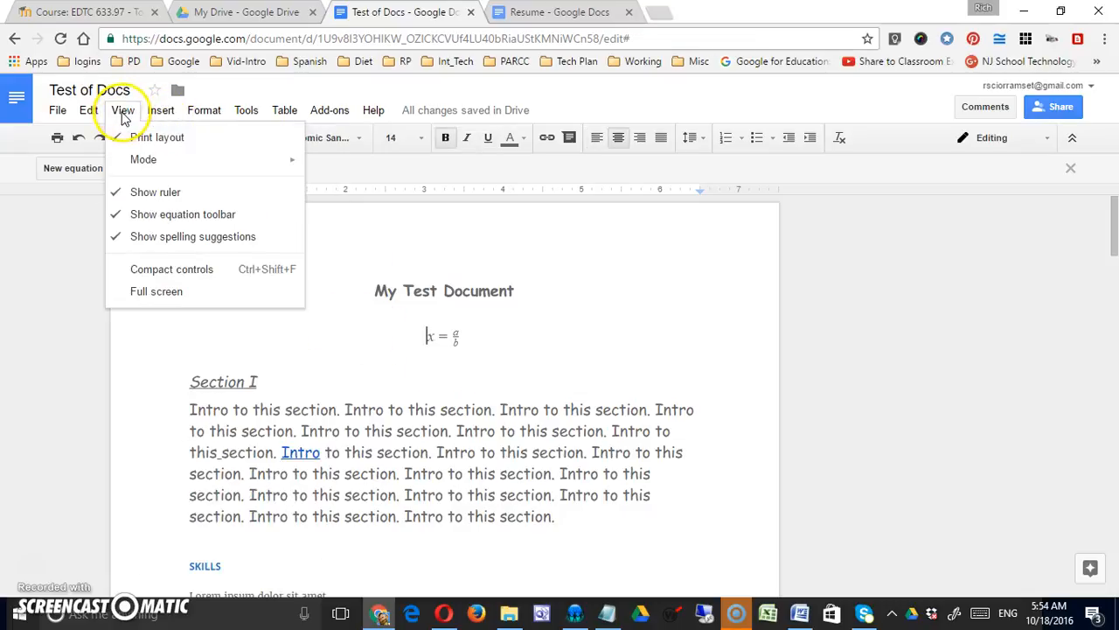
click(132, 214)
Try the compact controls view and restore the full set of menus.
click(123, 112)
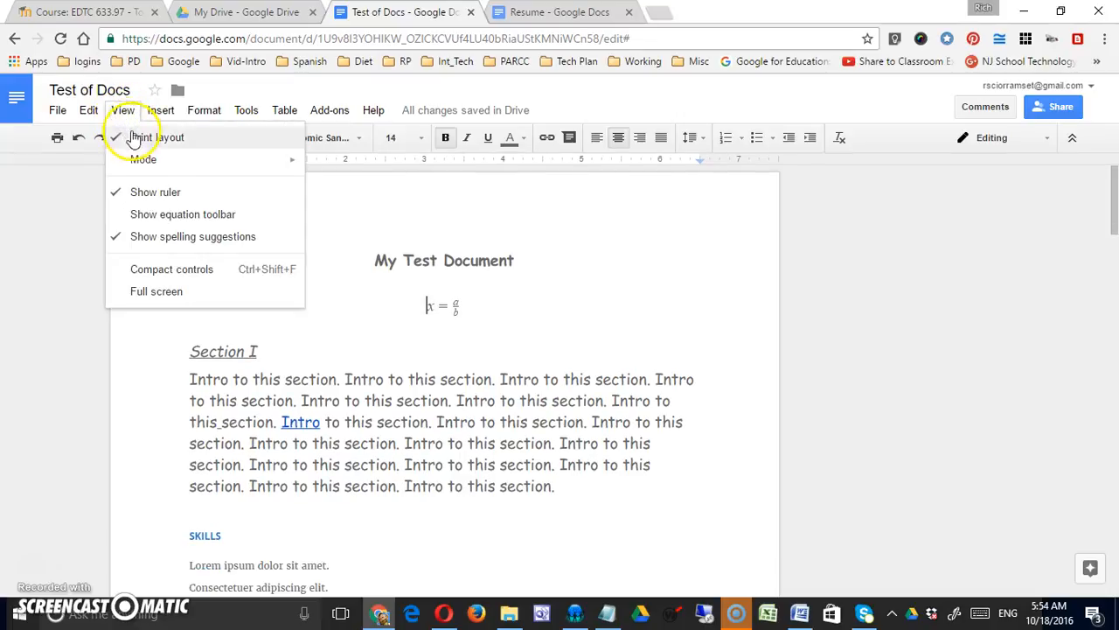
click(174, 271)
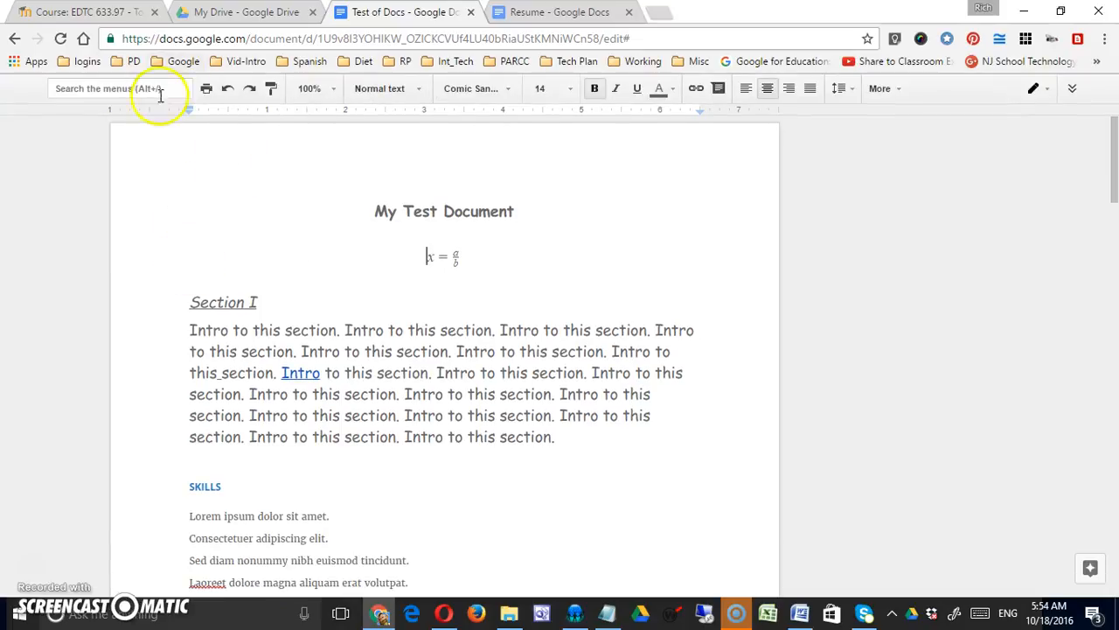
click(1076, 91)
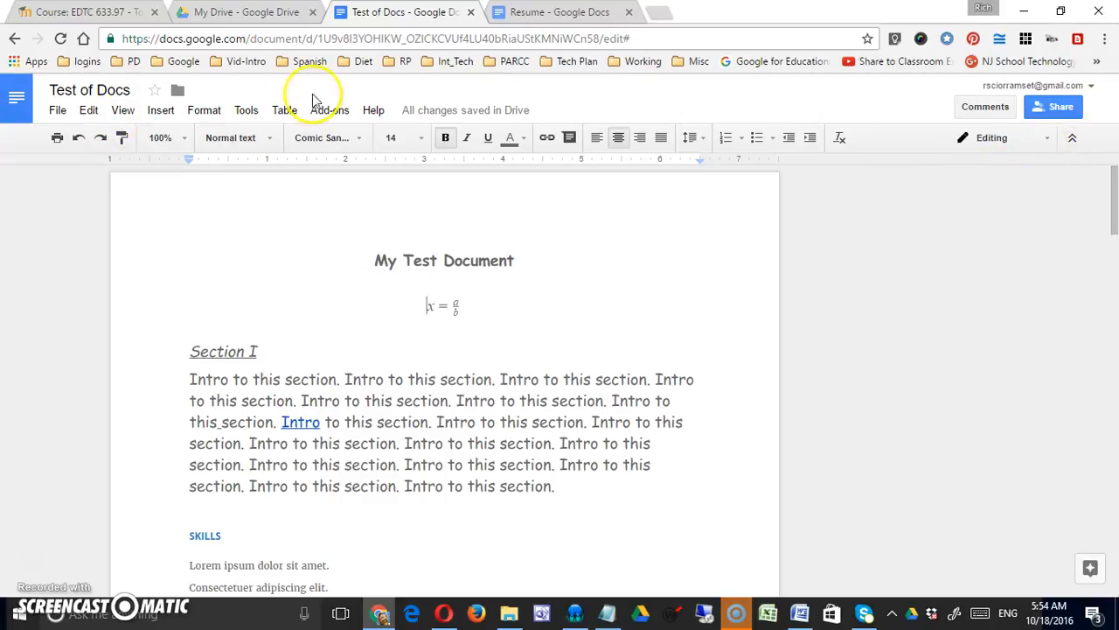
Try full screen view, dismiss the notice, place the cursor after the equation, and exit full screen.
click(120, 112)
click(166, 293)
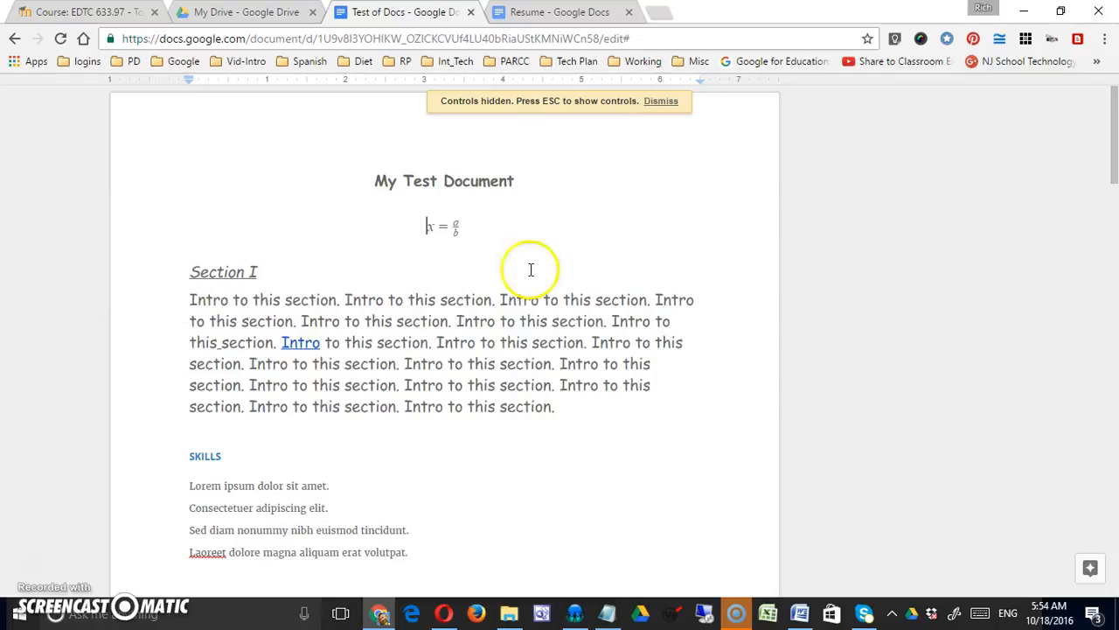
click(663, 102)
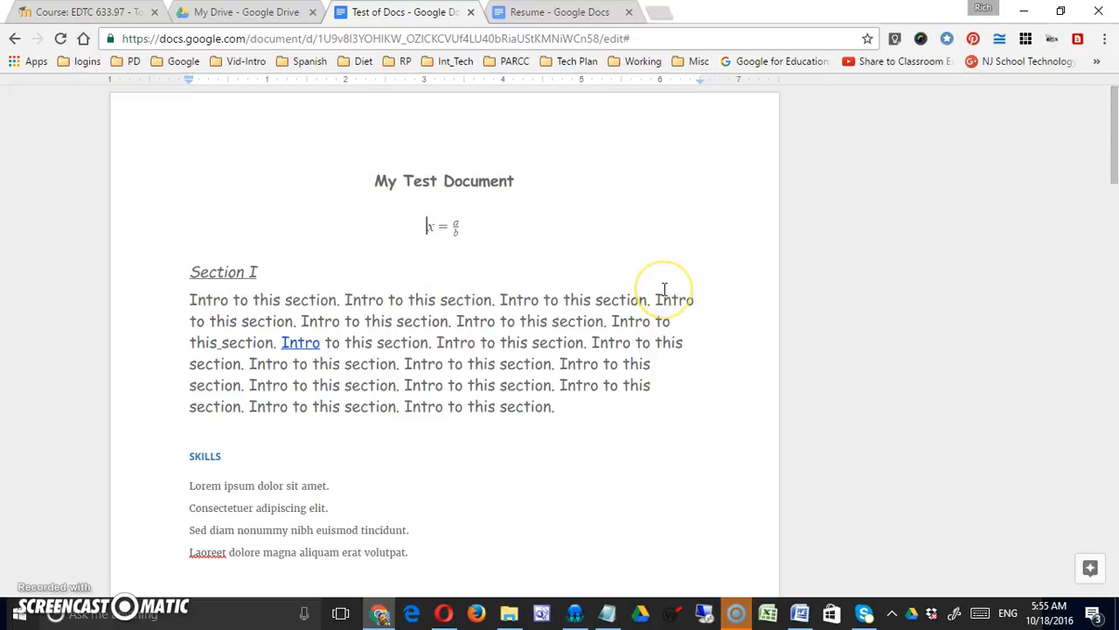
click(508, 236)
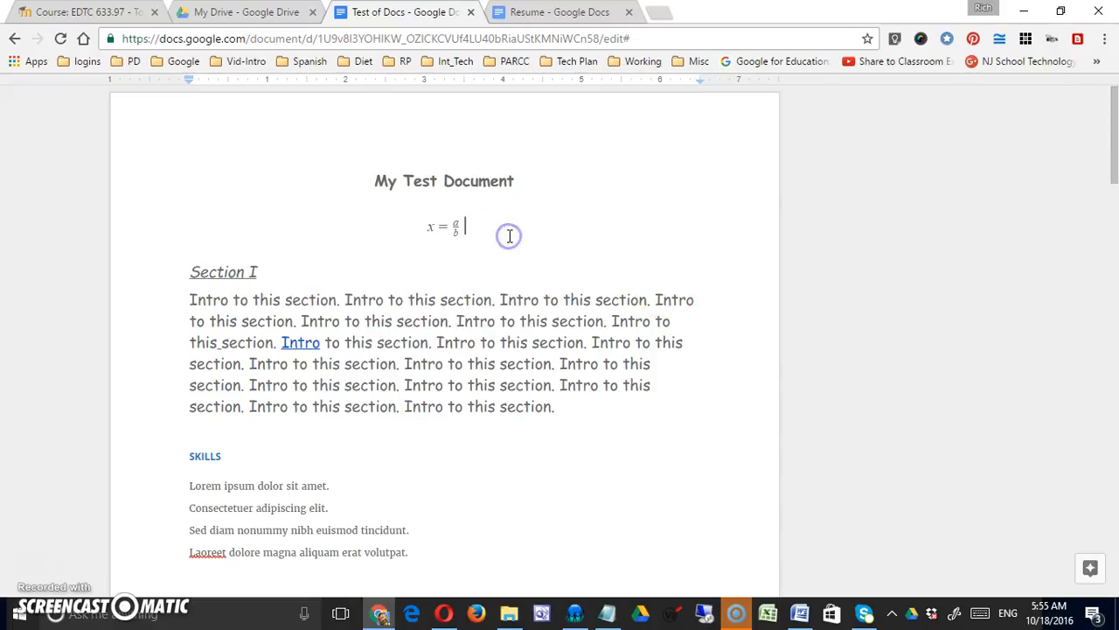
key(Escape)
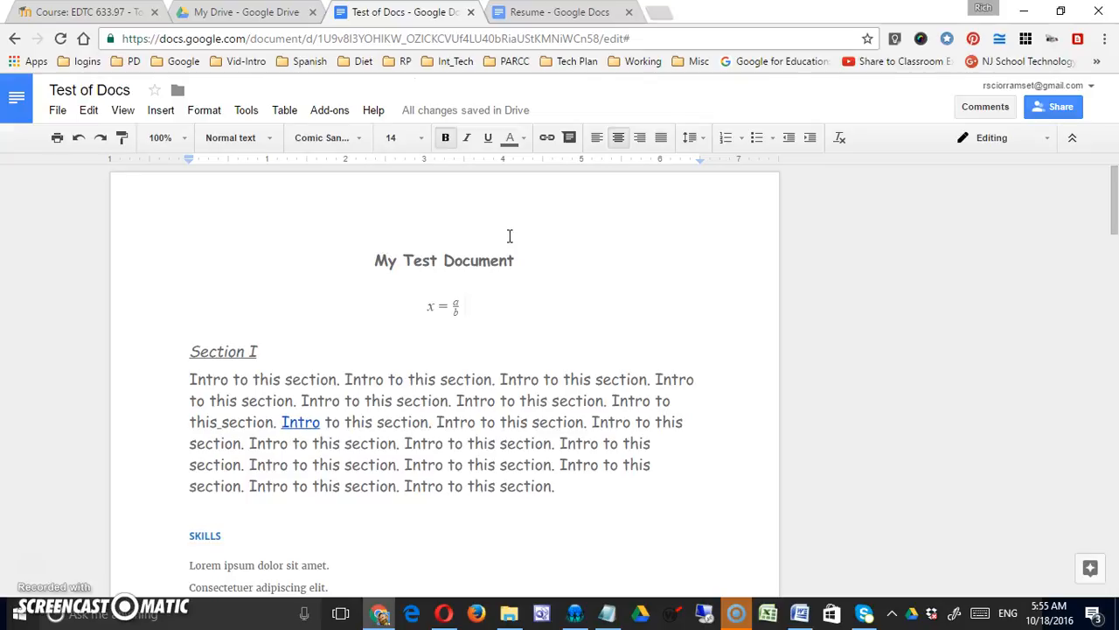
Open the document's view options.
click(123, 111)
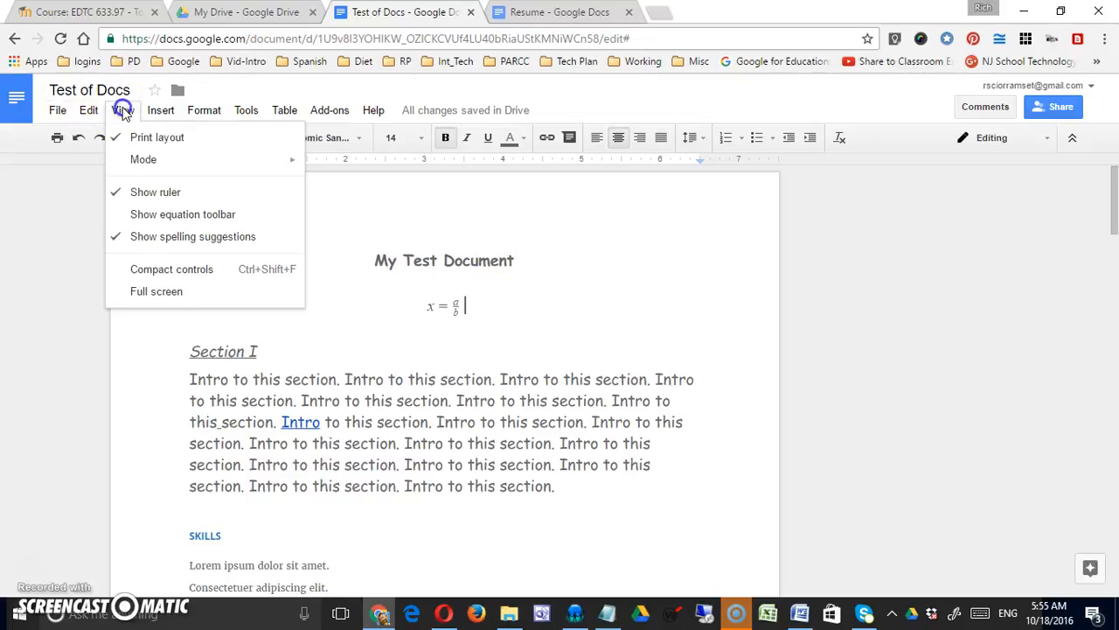